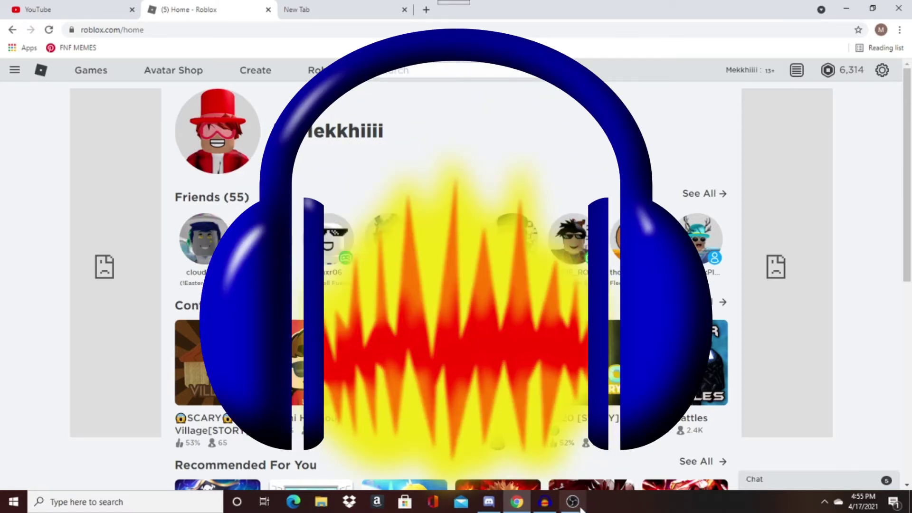
# - Bring Audacity's empty 44100 Hz stereo track to the front, briefly checking Chrome and the Effect menu
pyautogui.moveTo(577, 505)
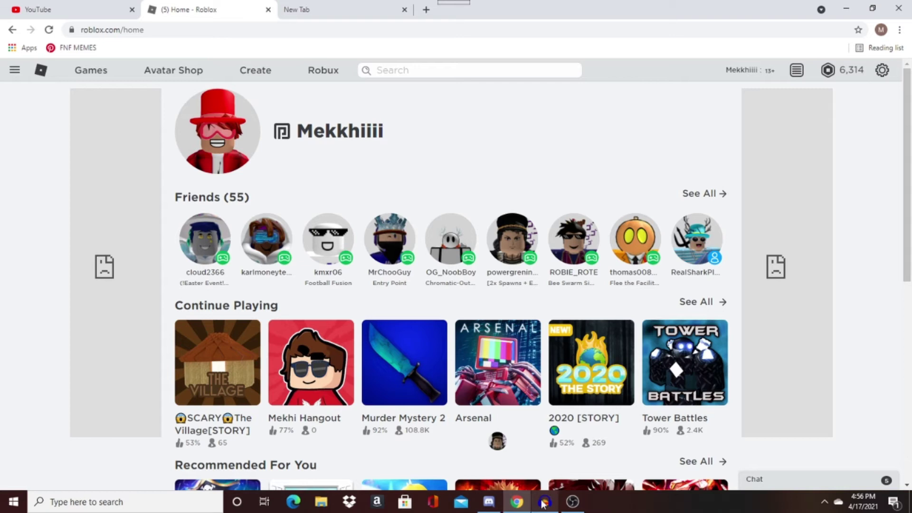
pyautogui.moveTo(544, 503)
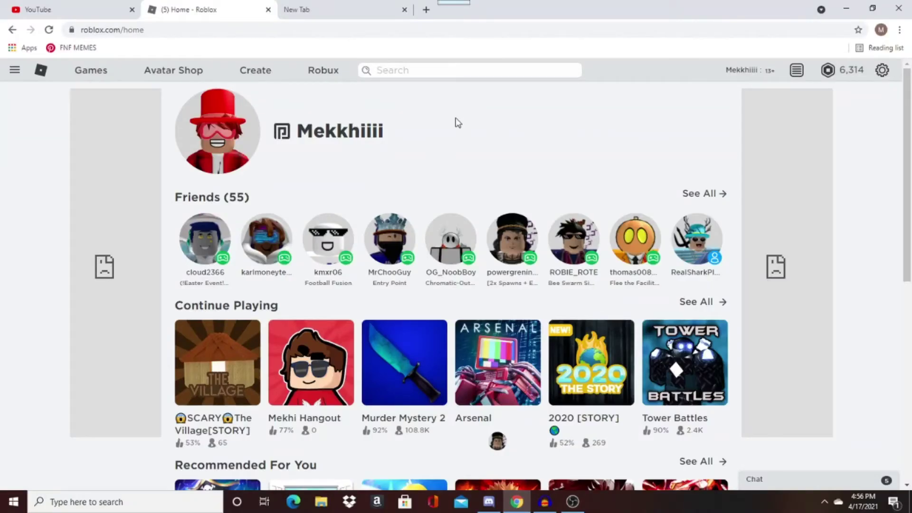
pyautogui.moveTo(545, 502)
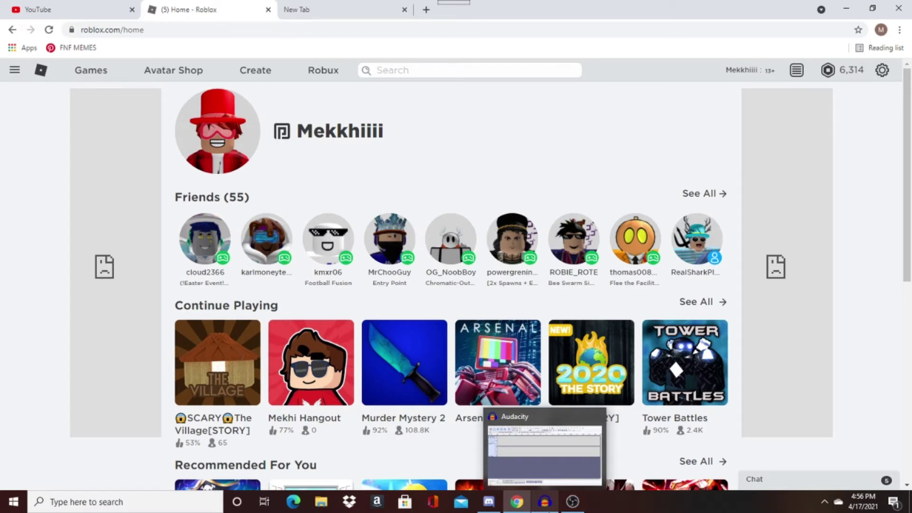
pyautogui.click(545, 455)
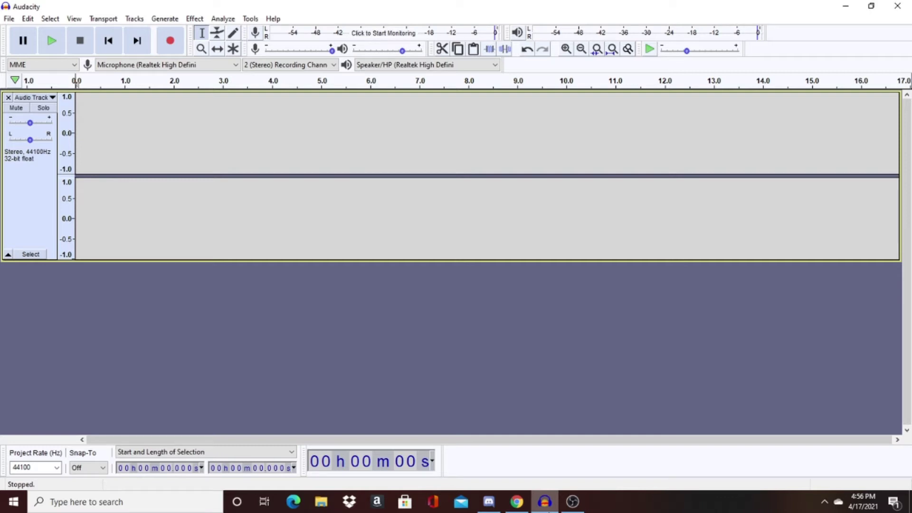
pyautogui.hotkey('alt', 'Tab')
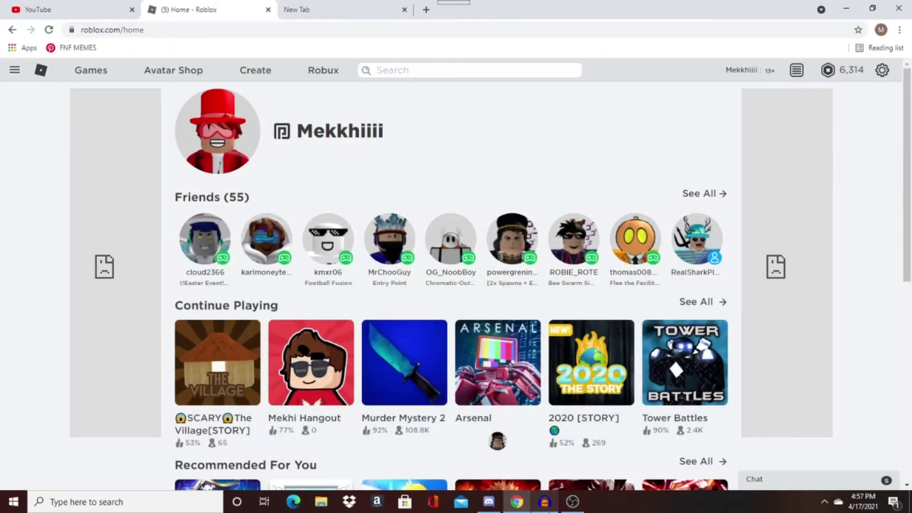
pyautogui.hotkey('alt', 'Tab')
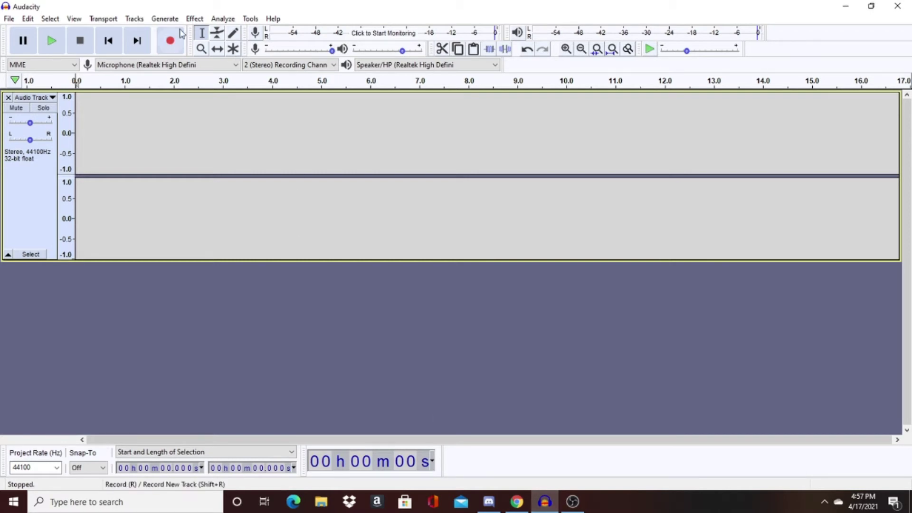
pyautogui.click(199, 19)
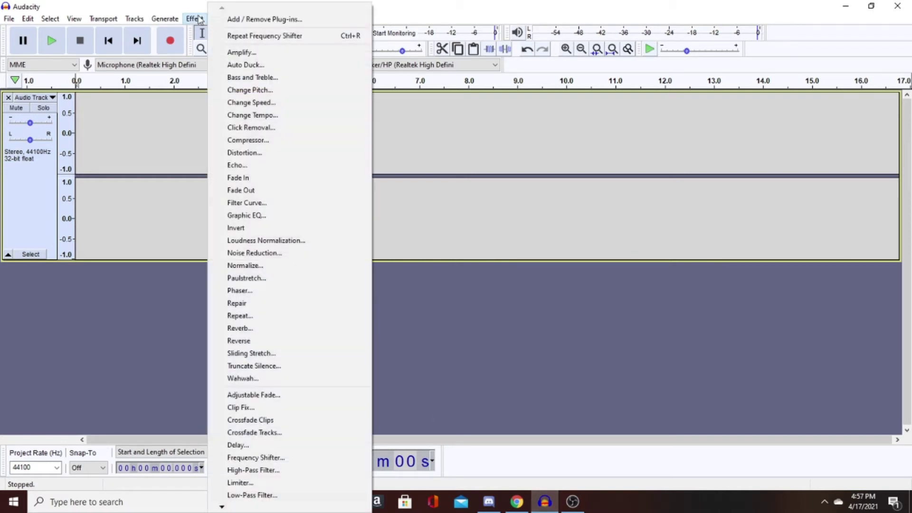
pyautogui.click(458, 333)
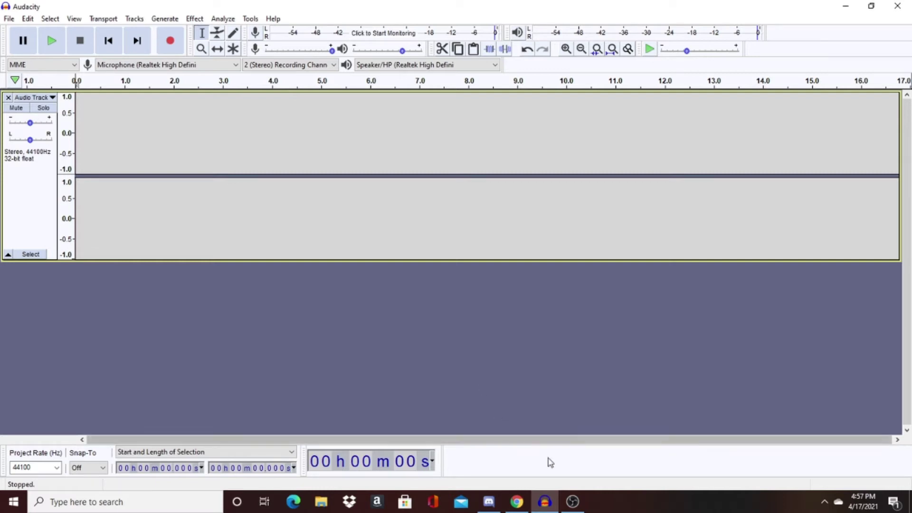
# - Resume the OBS screen recording, then return to Audacity holding the roughly 3.5-second voice clip
pyautogui.click(572, 502)
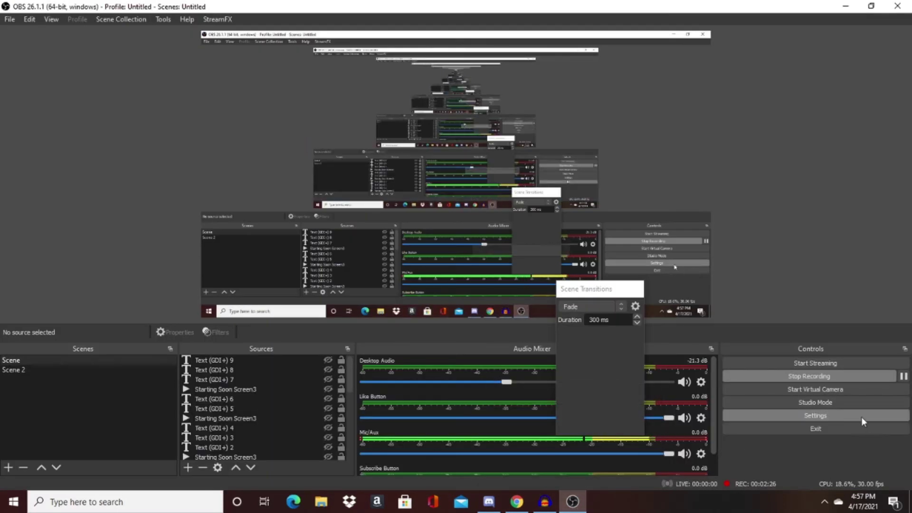
pyautogui.click(904, 377)
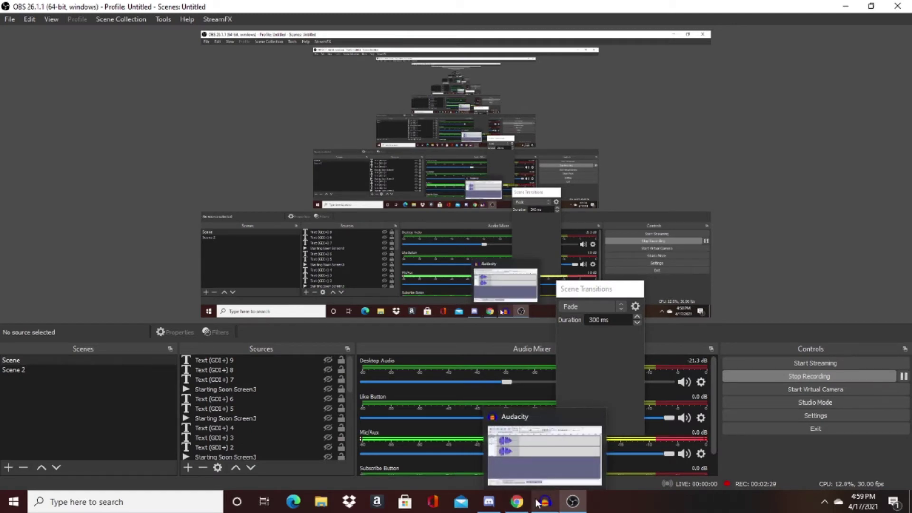
pyautogui.click(537, 503)
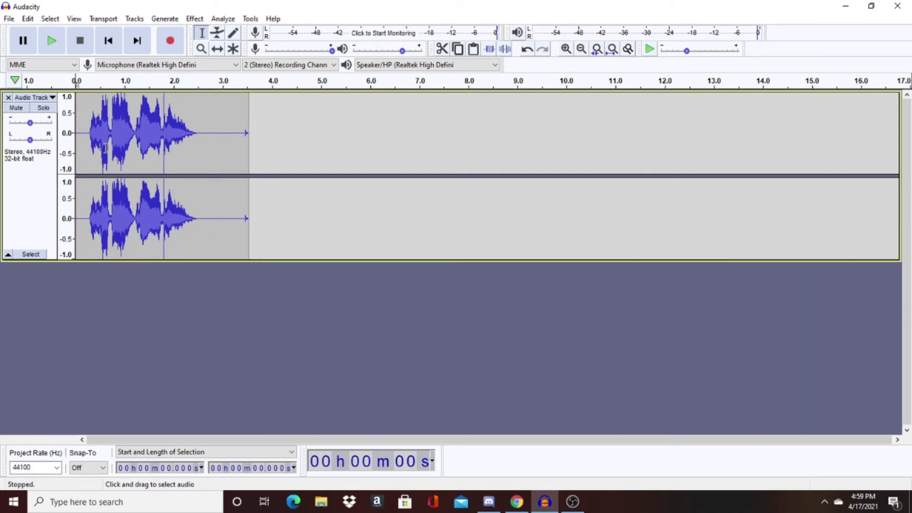
# - Play back the 3.5-second voice clip and pause it at roughly 2 seconds
pyautogui.click(50, 43)
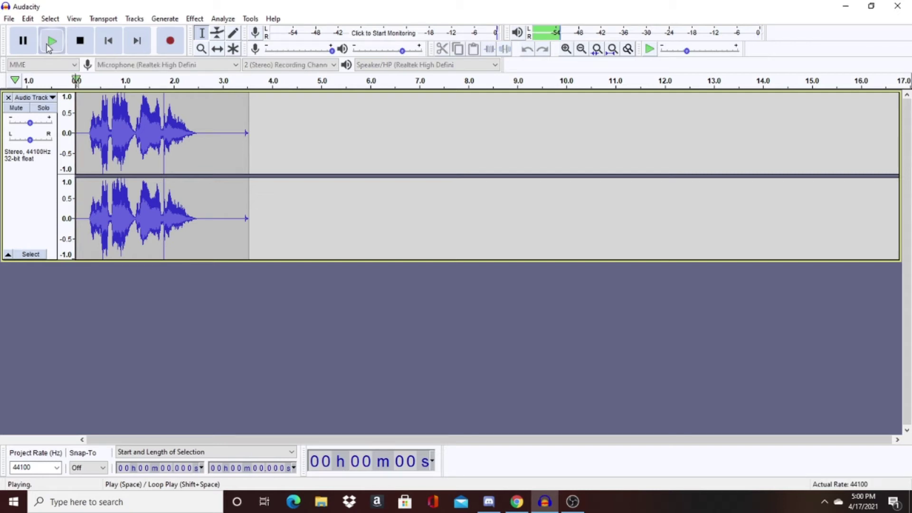
pyautogui.click(31, 45)
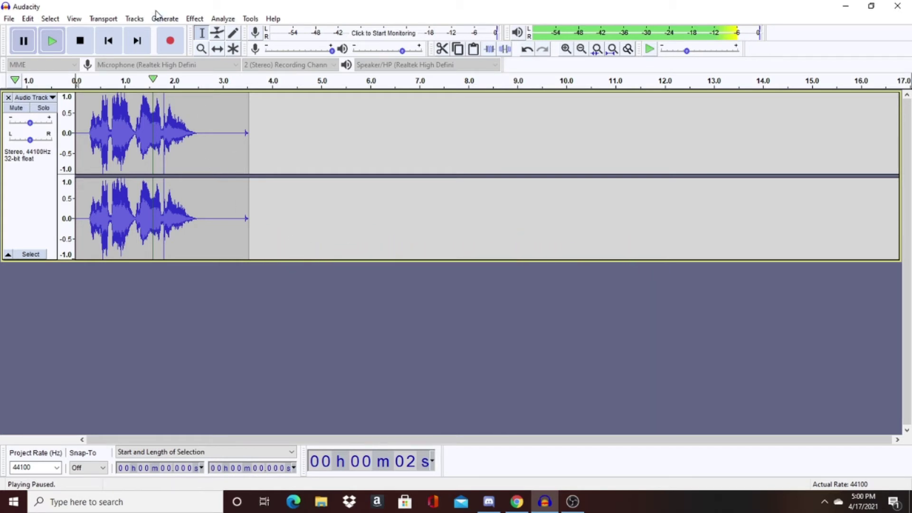
# - Select the whole clip and apply Bass and Treble with bass 3.0 dB and treble -3.0 dB
pyautogui.click(202, 21)
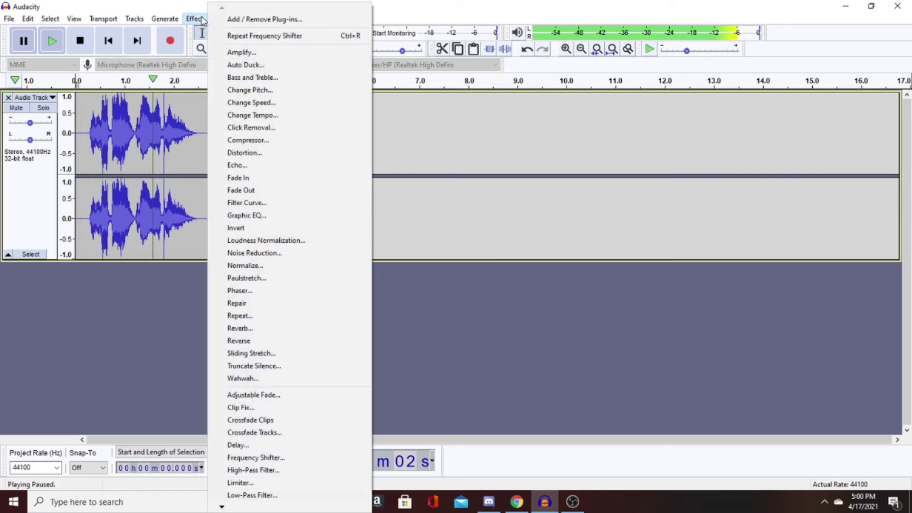
pyautogui.click(247, 78)
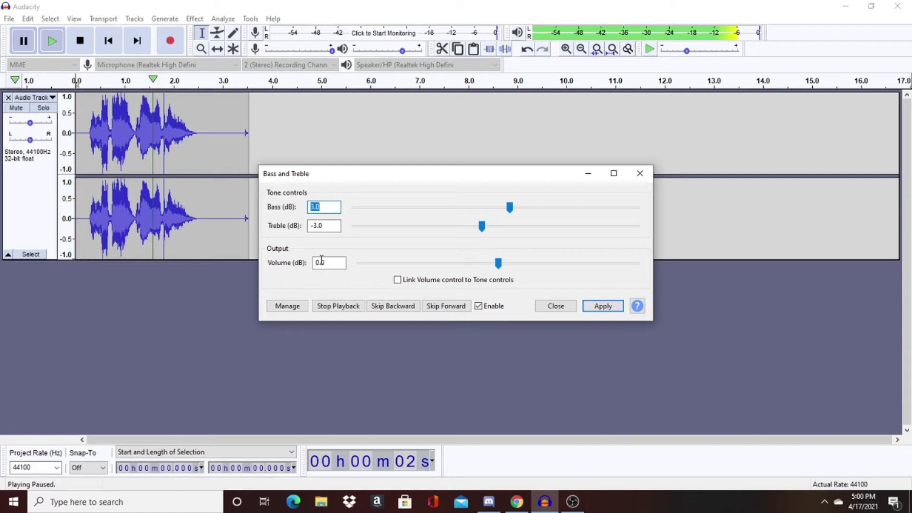
pyautogui.click(610, 313)
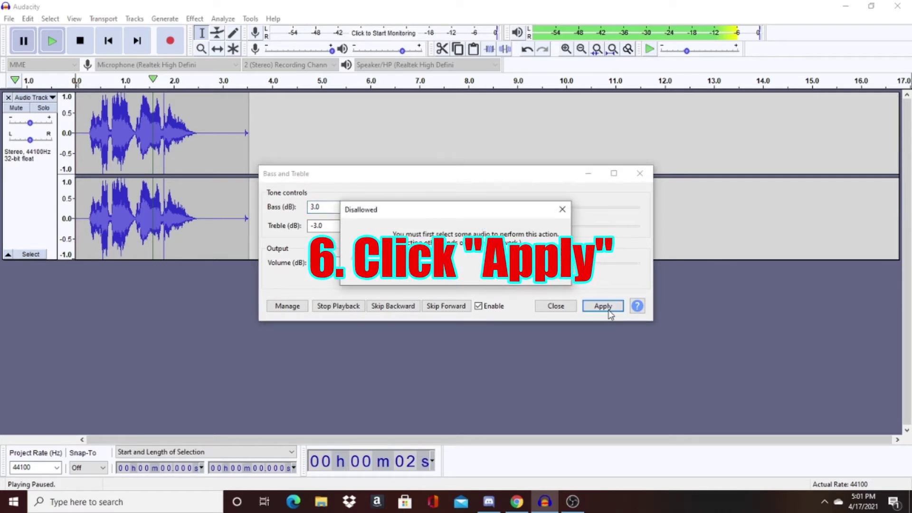
pyautogui.click(542, 275)
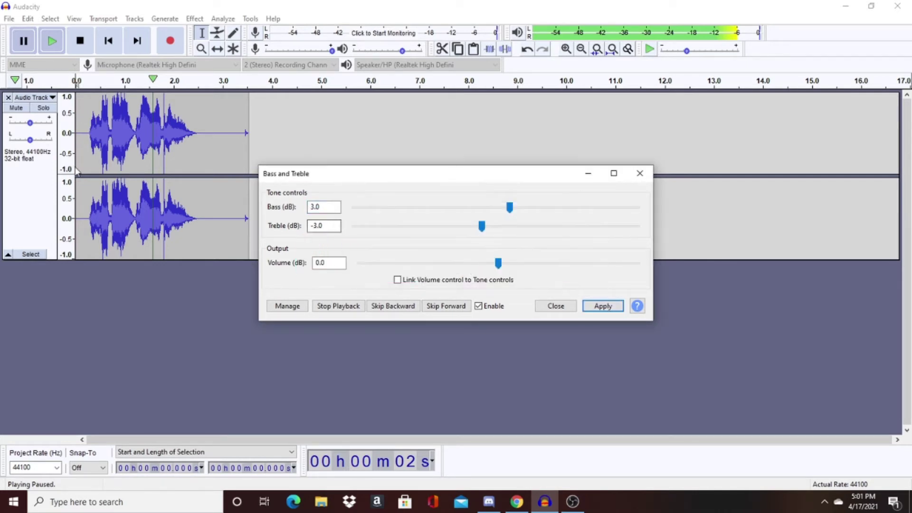
pyautogui.click(128, 178)
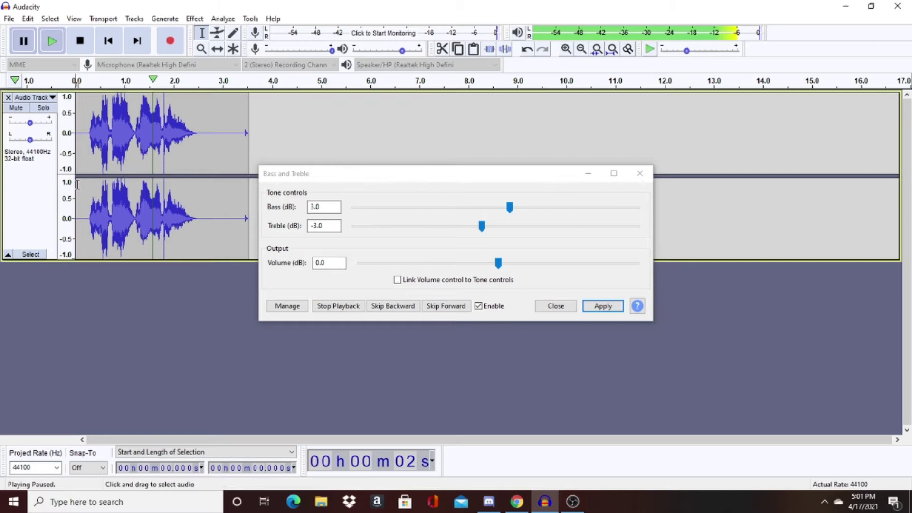
pyautogui.moveTo(77, 185); pyautogui.dragTo(251, 190)
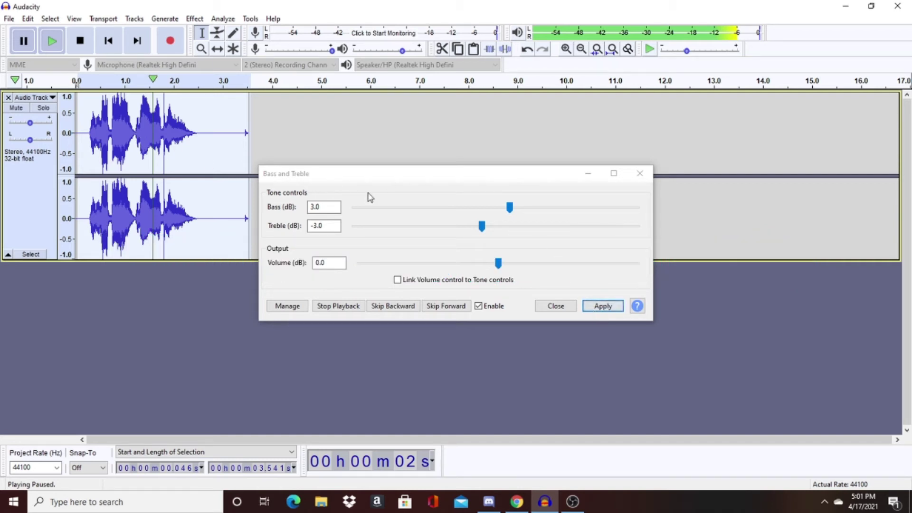
pyautogui.click(612, 310)
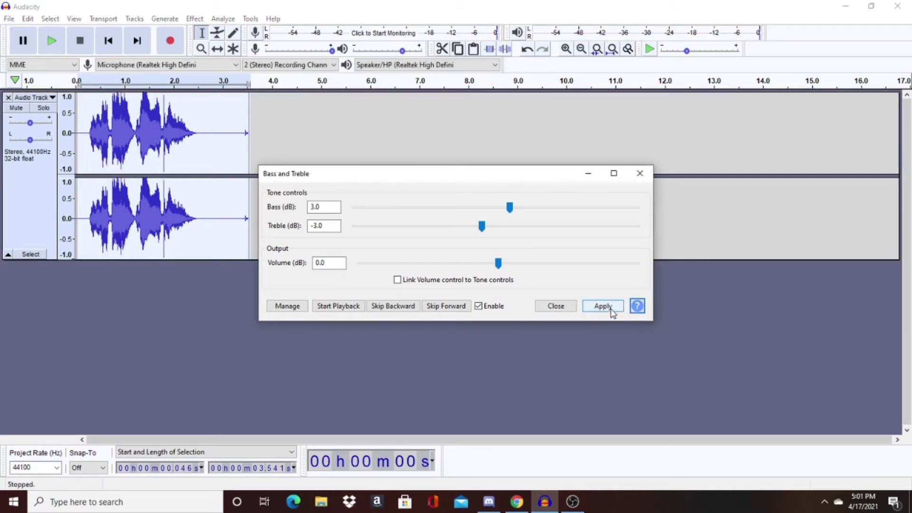
pyautogui.click(641, 174)
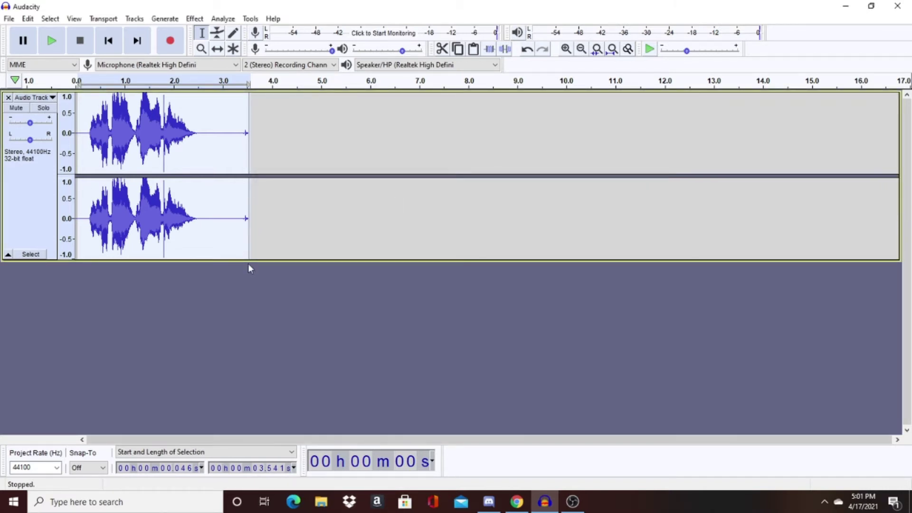
# - Apply the default Compressor: -12 dB threshold, -40 dB noise floor, 2:1 ratio, make-up gain
pyautogui.click(195, 19)
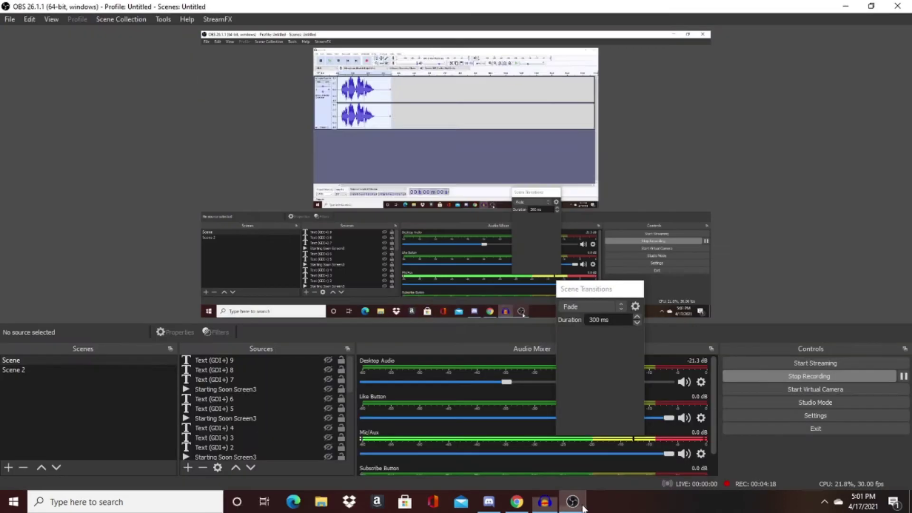
pyautogui.click(573, 501)
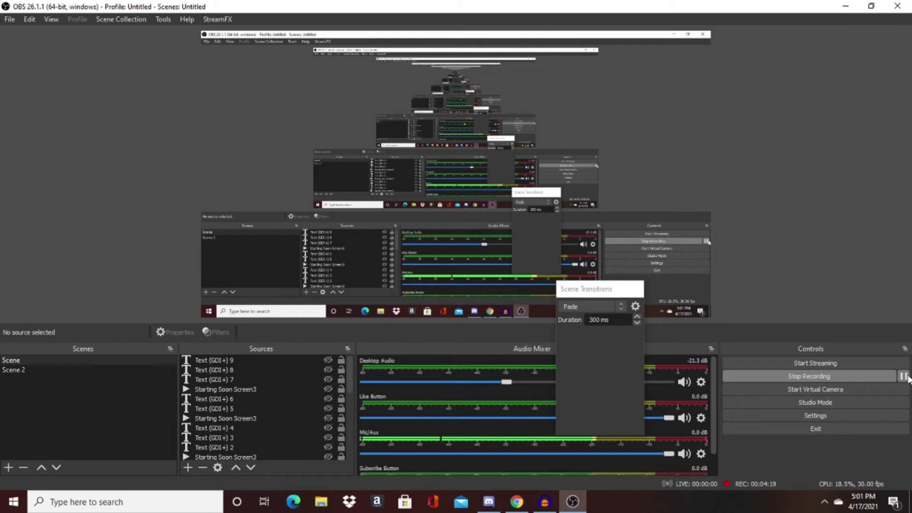
pyautogui.click(545, 506)
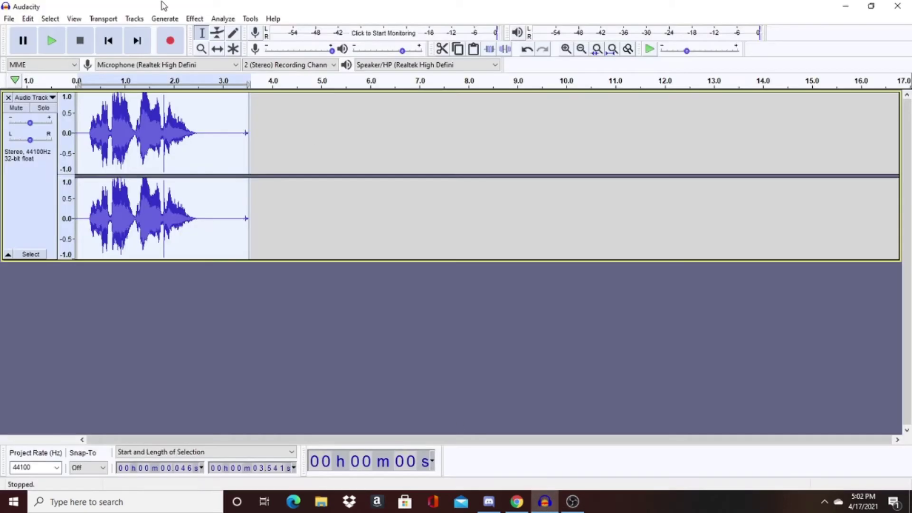
pyautogui.click(195, 19)
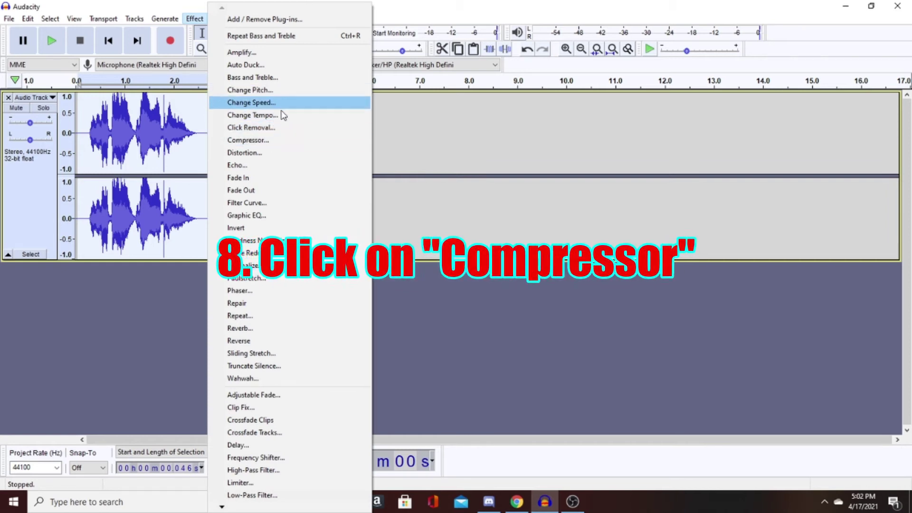
pyautogui.click(283, 142)
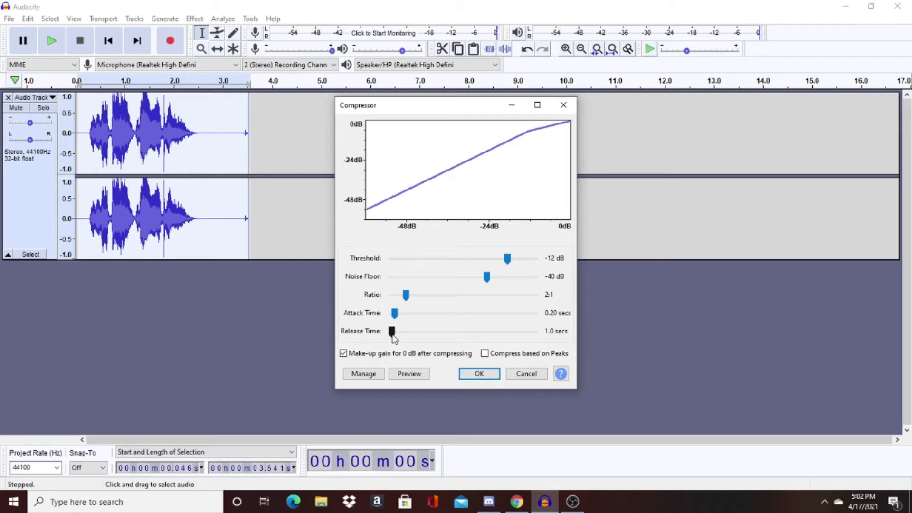
pyautogui.click(488, 379)
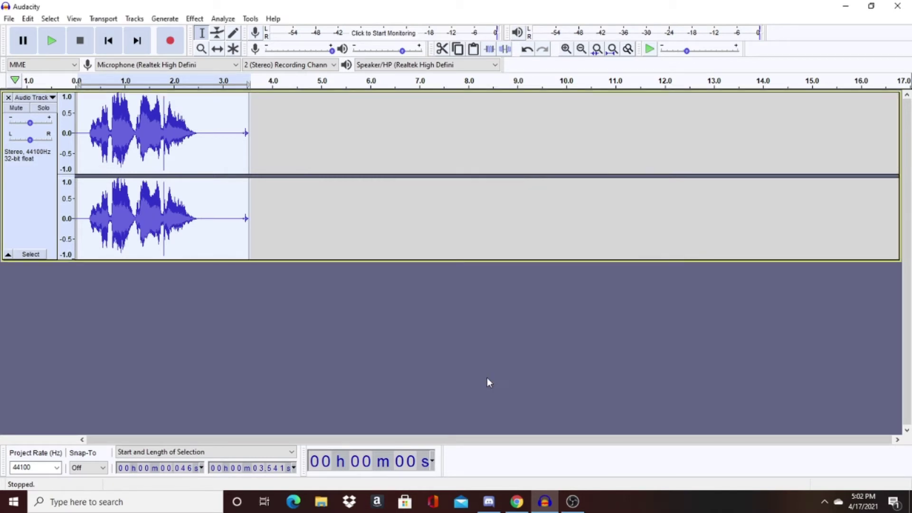
# - Normalize the clip to -1.0 dB peak amplitude with DC offset removal enabled
pyautogui.click(195, 18)
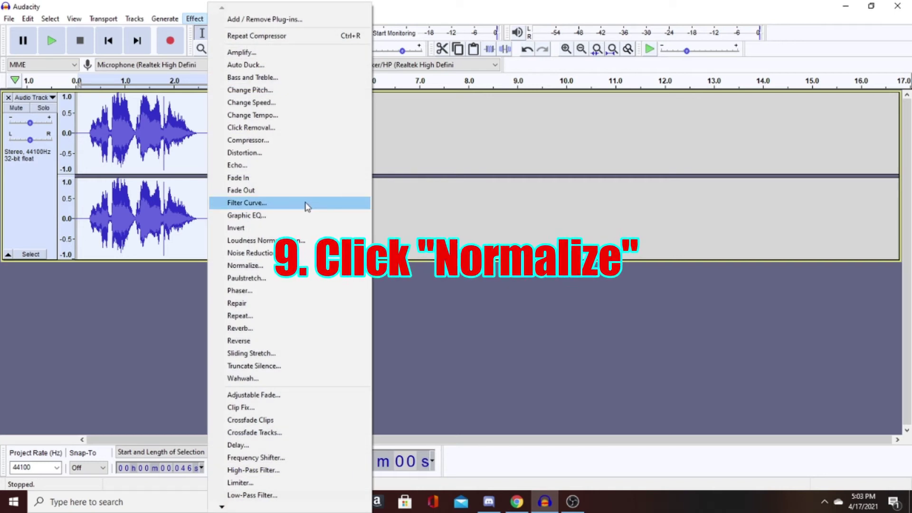
pyautogui.click(267, 266)
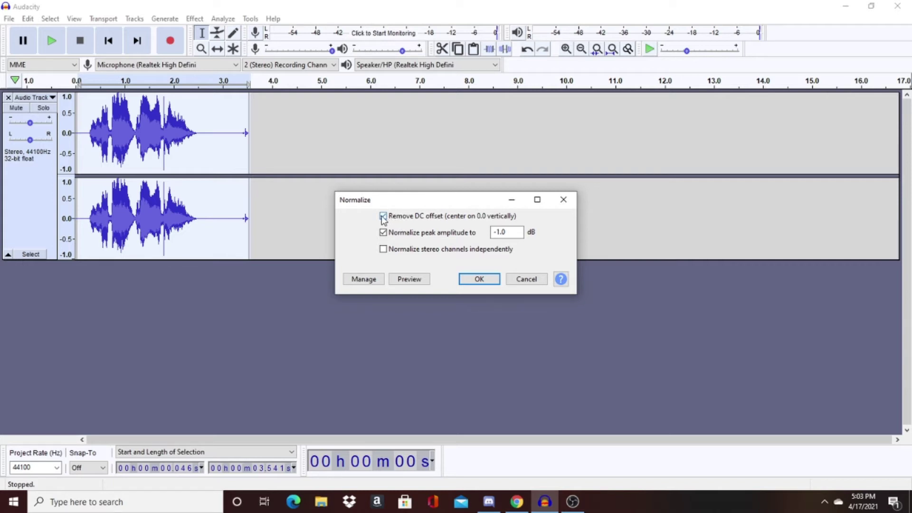
pyautogui.click(496, 232)
pyautogui.click(479, 280)
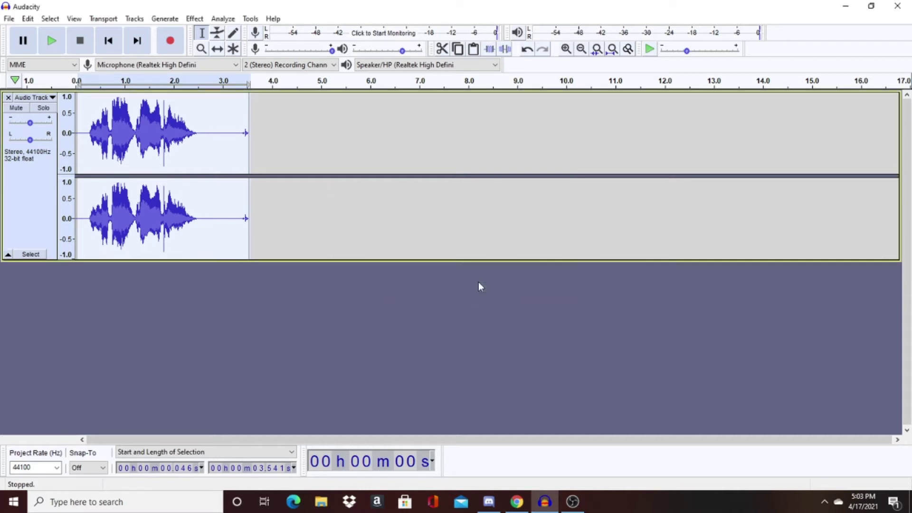
# - Apply Change Pitch from E3 to C#3, a -14% (-2.61 semitone) shift at unchanged tempo
pyautogui.click(194, 19)
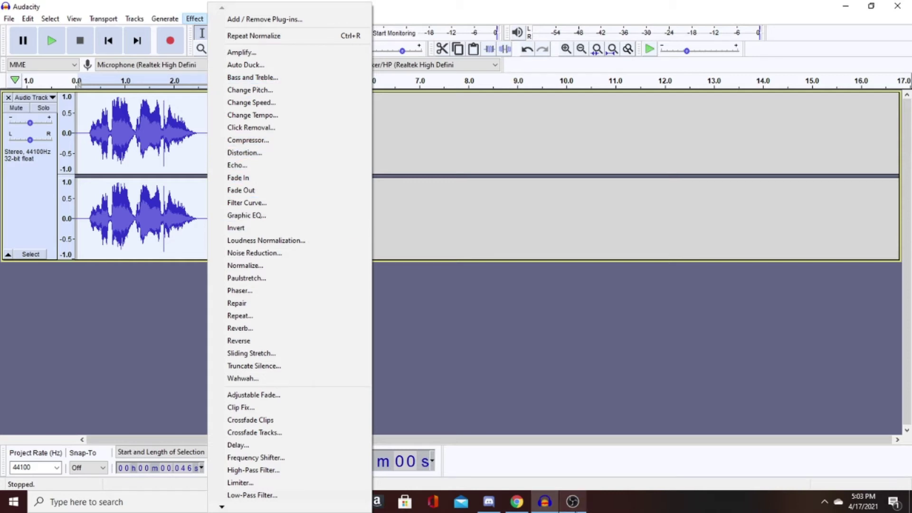
pyautogui.moveTo(572, 501)
pyautogui.click(575, 455)
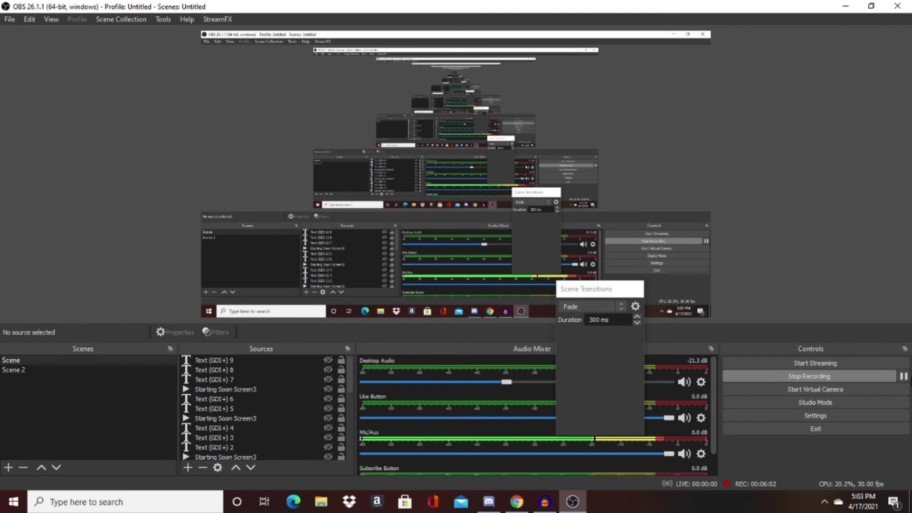
pyautogui.click(545, 501)
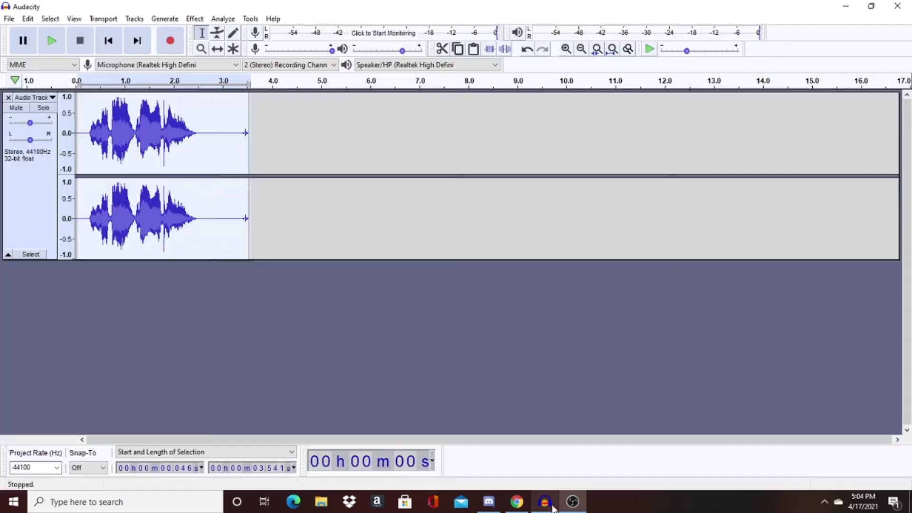
pyautogui.click(198, 16)
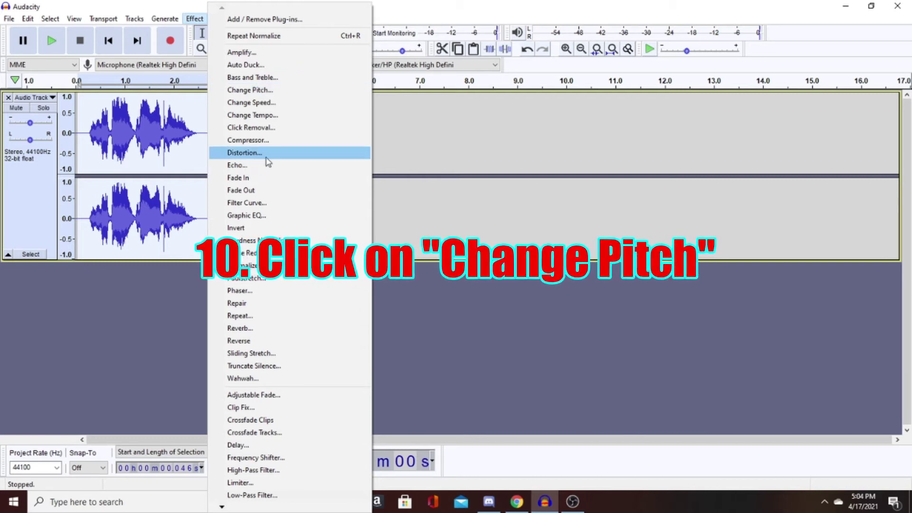
pyautogui.click(273, 90)
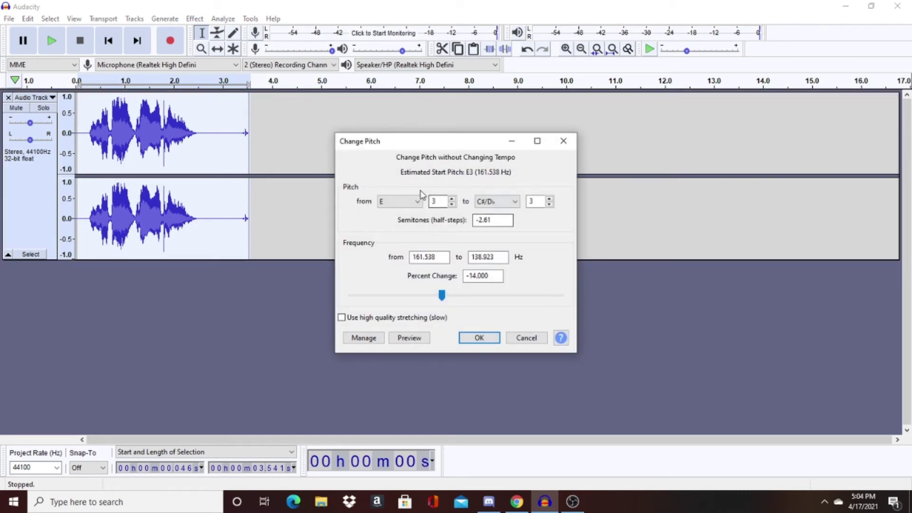
pyautogui.press('Tab')
pyautogui.click(479, 338)
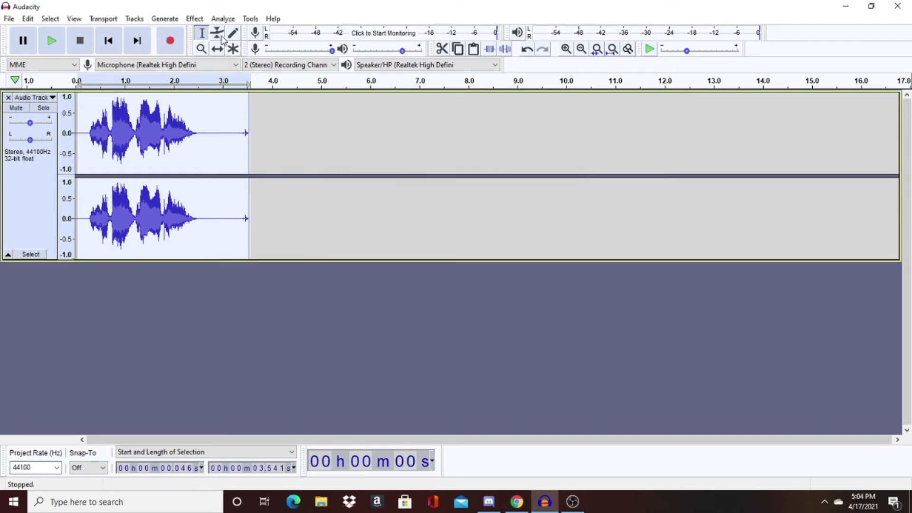
# - Apply Medium Overdrive Distortion with distortion amount 50.00 and output level 50
pyautogui.click(194, 18)
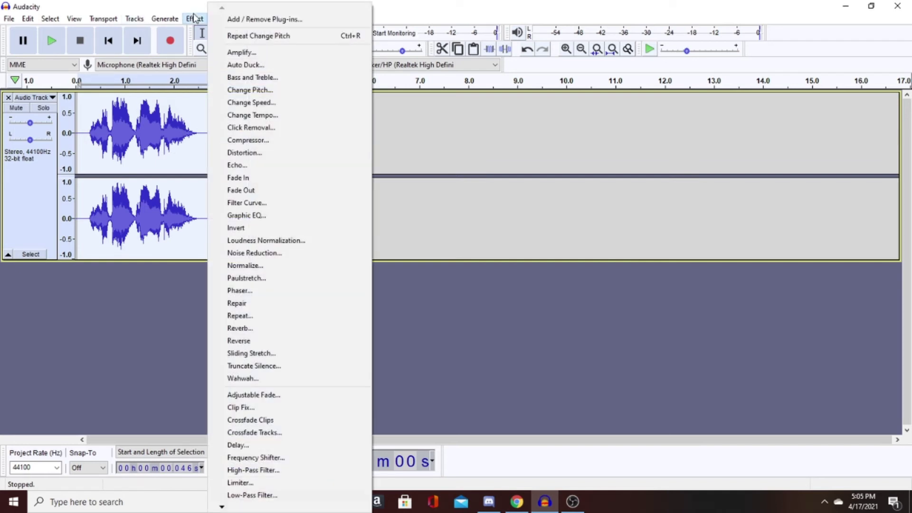
pyautogui.click(301, 152)
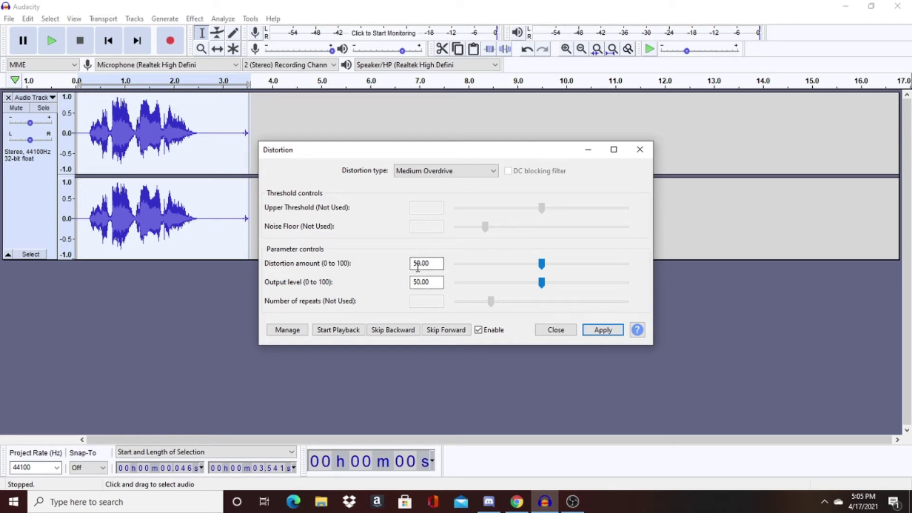
pyautogui.moveTo(412, 264); pyautogui.dragTo(466, 267)
pyautogui.click(430, 265)
pyautogui.moveTo(436, 263); pyautogui.dragTo(413, 264)
pyautogui.write('50.00')
pyautogui.click(602, 332)
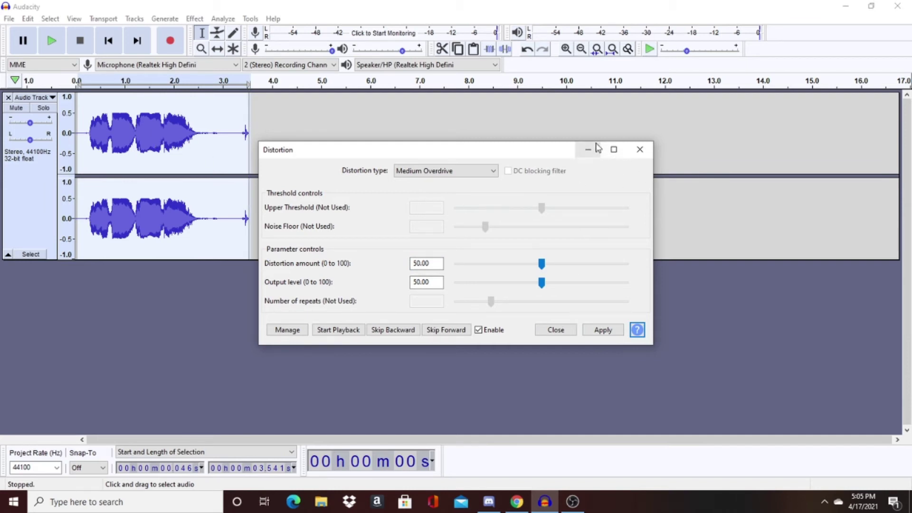
pyautogui.click(637, 151)
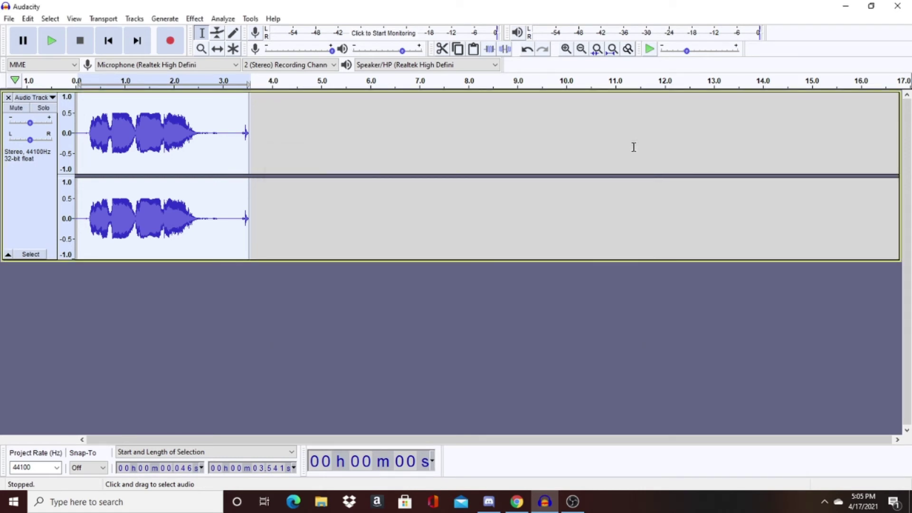
# - Pause the OBS screen recording and return to Audacity
pyautogui.click(573, 503)
pyautogui.click(903, 376)
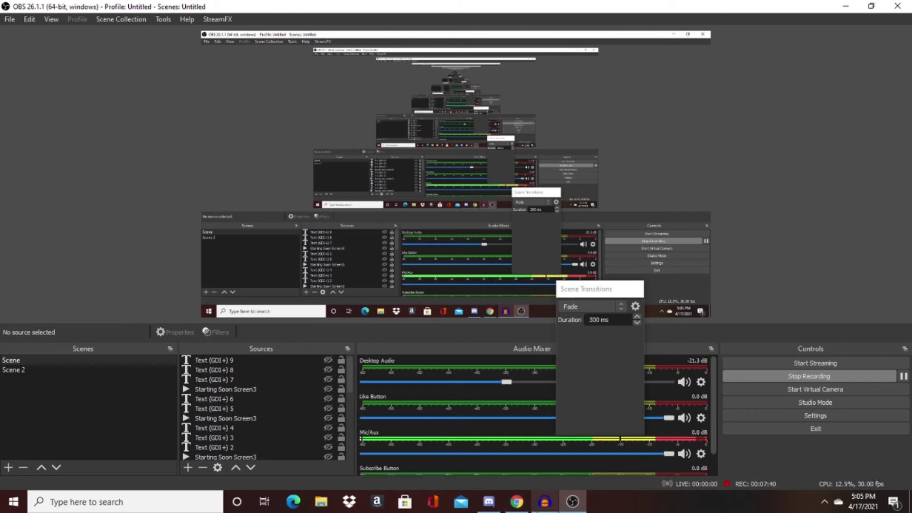
pyautogui.click(545, 502)
# - Reopen the Distortion settings, still on Medium Overdrive, and close them without applying
pyautogui.click(198, 18)
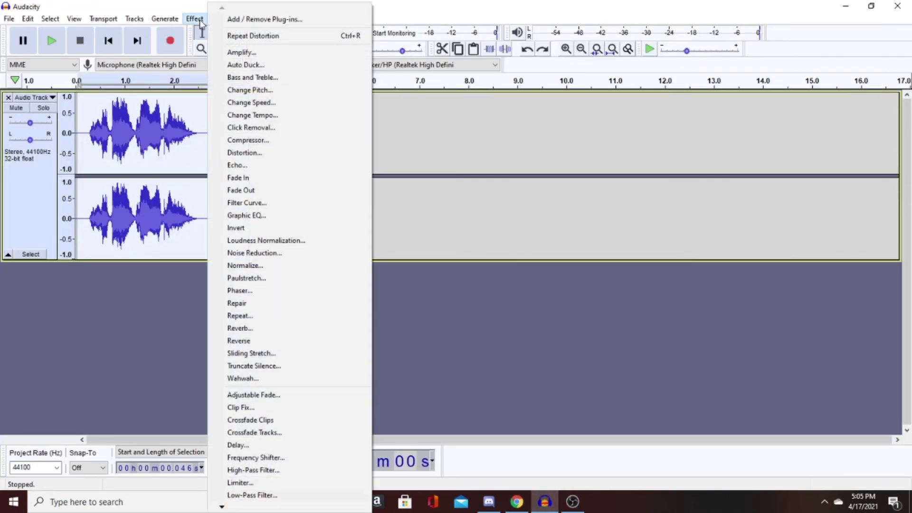
pyautogui.click(274, 153)
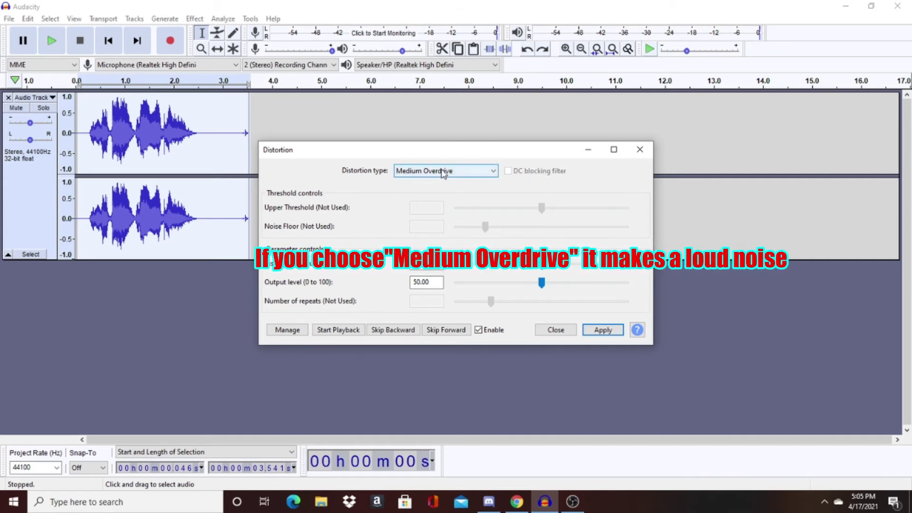
pyautogui.click(647, 149)
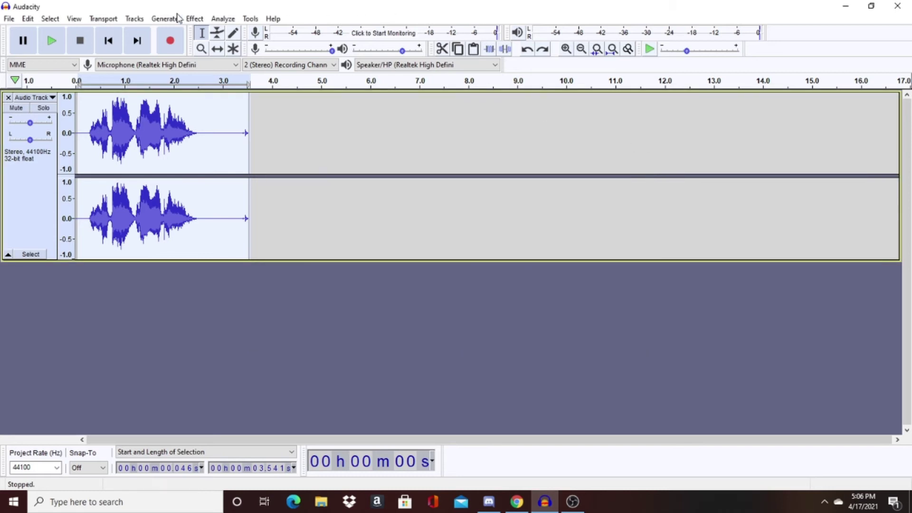
# - Open Frequency Shifter (Weird Stereo Phasing preset) and toggle the LFO wave to square and back
pyautogui.click(193, 19)
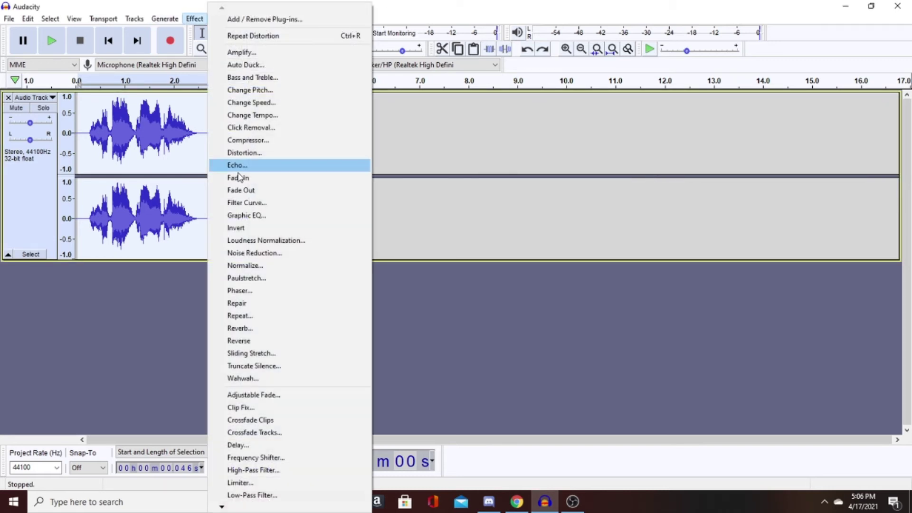
pyautogui.click(257, 457)
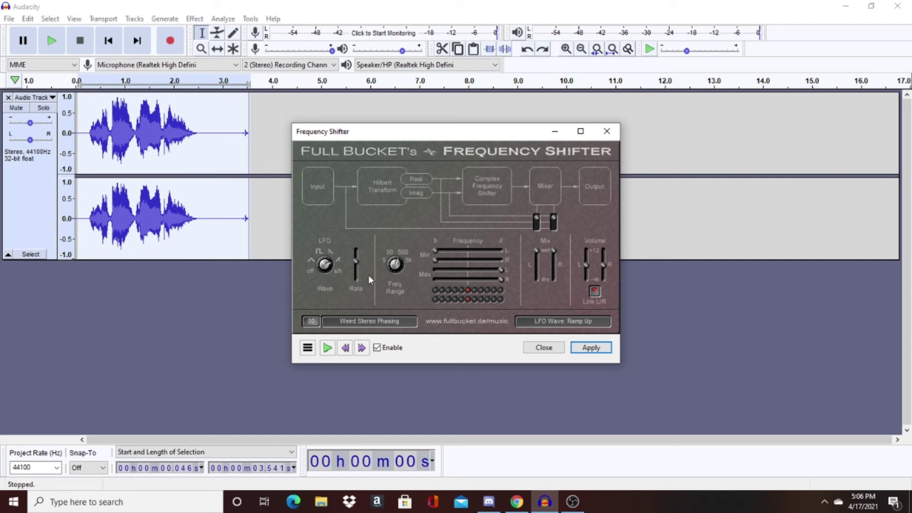
pyautogui.click(330, 264)
pyautogui.moveTo(331, 264); pyautogui.dragTo(311, 284)
# - Drag the Max frequency sliders on both channels down to about -465.5 Hz
pyautogui.moveTo(356, 261)
pyautogui.moveTo(399, 264)
pyautogui.moveTo(503, 280)
pyautogui.moveTo(502, 271)
pyautogui.mouseDown()
pyautogui.moveTo(427, 270)
pyautogui.moveTo(505, 270)
pyautogui.mouseUp()
pyautogui.moveTo(501, 272)
pyautogui.mouseDown()
pyautogui.moveTo(437, 277)
pyautogui.moveTo(437, 270)
pyautogui.moveTo(499, 273)
pyautogui.mouseUp()
# - Try the mix (wet, dry, wet) and mode (Real, Imag.) switches, then apply the frequency shift
pyautogui.click(550, 256)
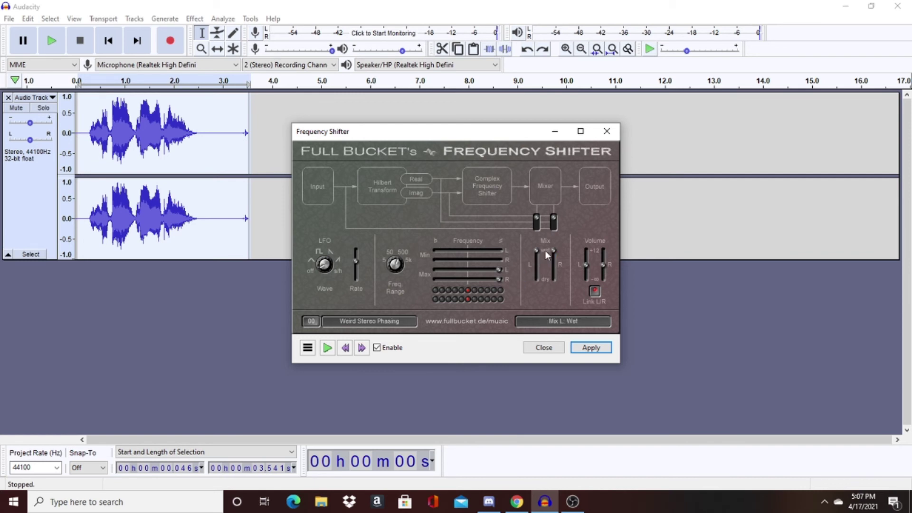
pyautogui.moveTo(535, 249); pyautogui.dragTo(518, 326)
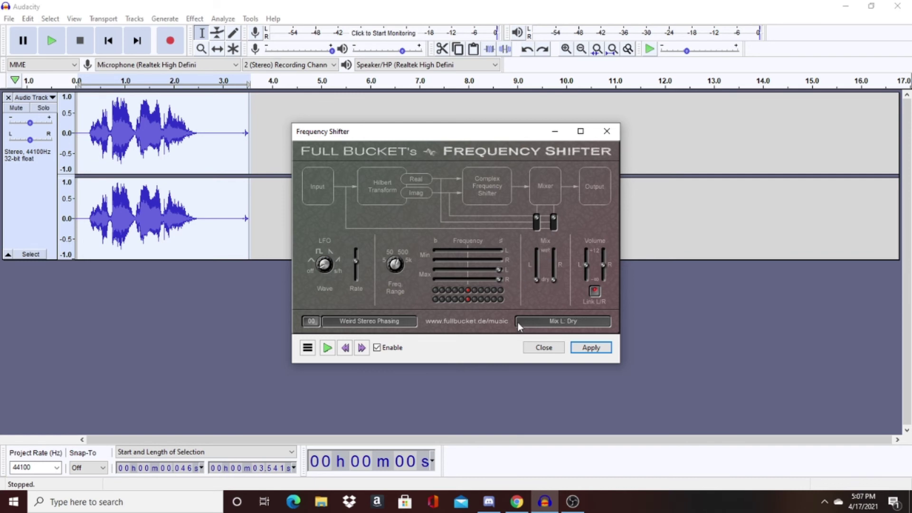
pyautogui.click(550, 251)
pyautogui.click(537, 226)
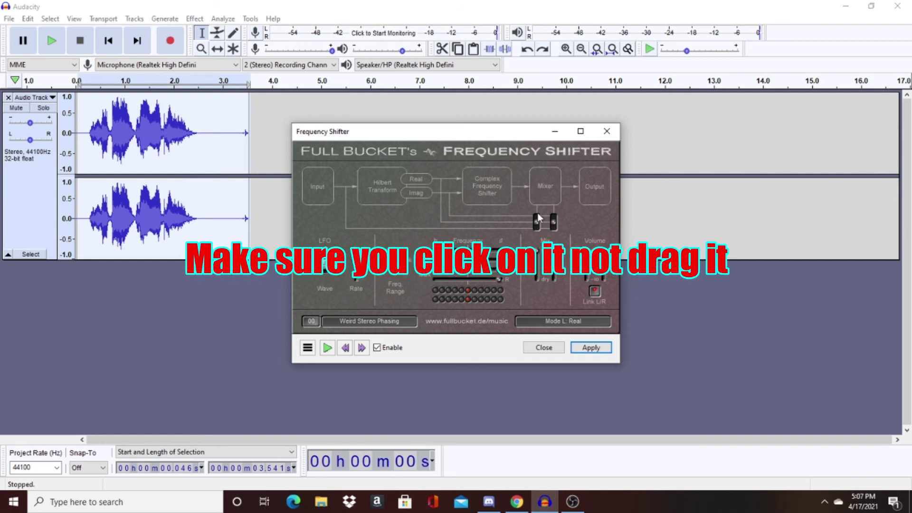
pyautogui.click(536, 222)
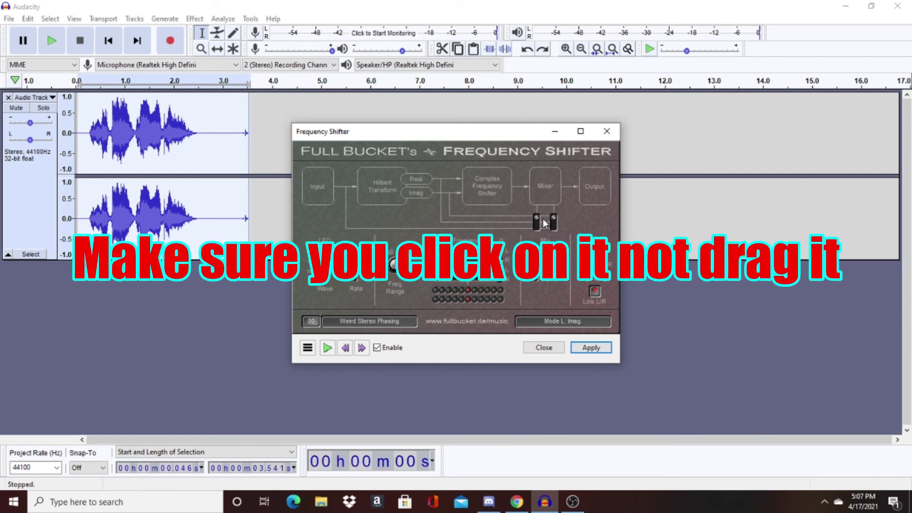
pyautogui.moveTo(556, 228)
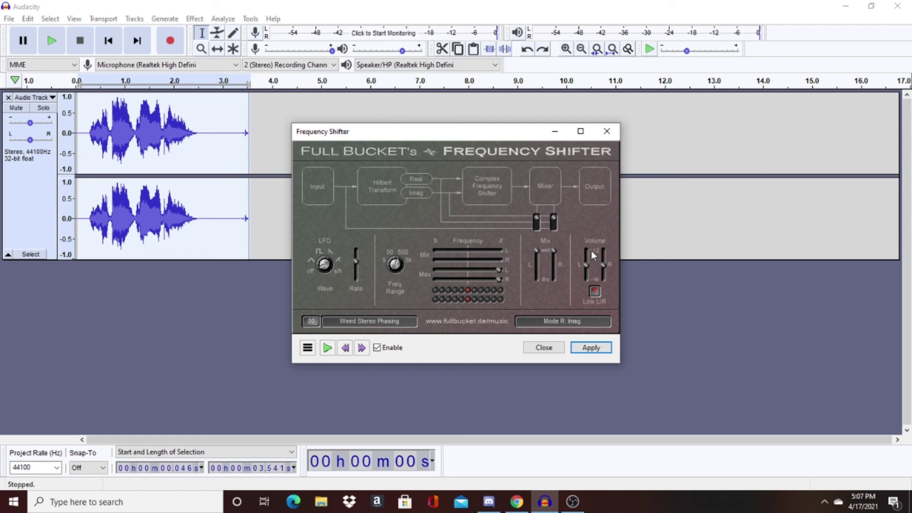
pyautogui.click(590, 348)
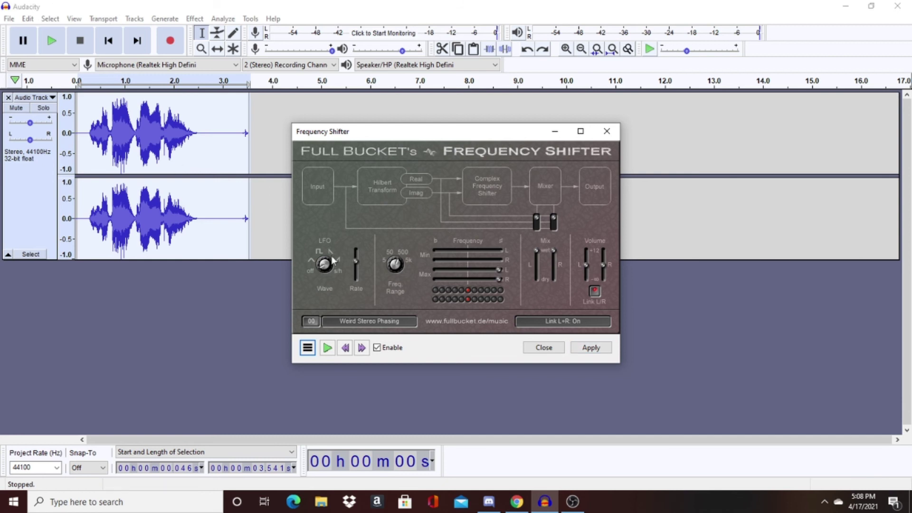
pyautogui.click(534, 349)
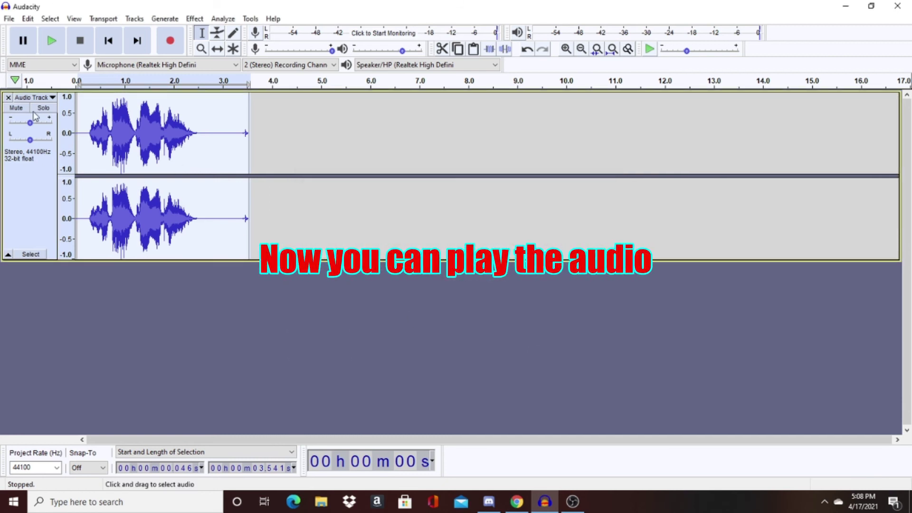
# - Play the frequency-shifted voice clip back repeatedly to hear the result
pyautogui.click(44, 40)
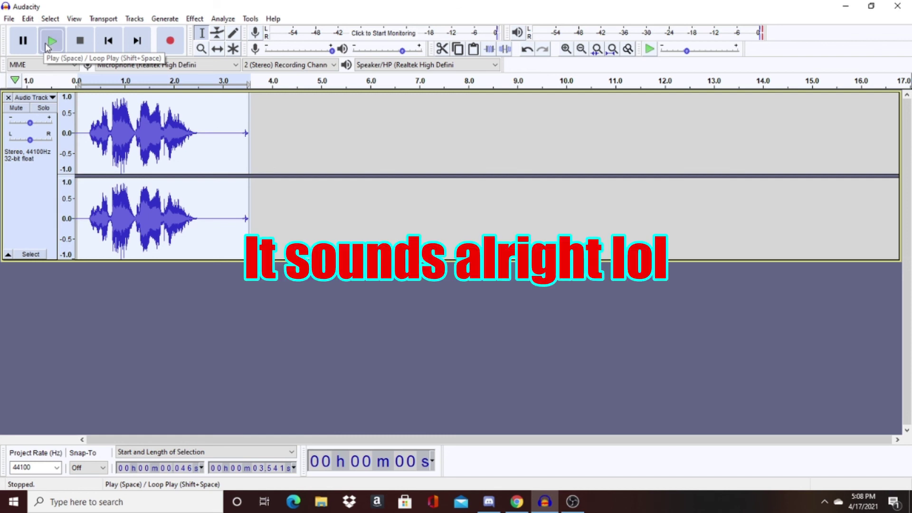
pyautogui.click(46, 44)
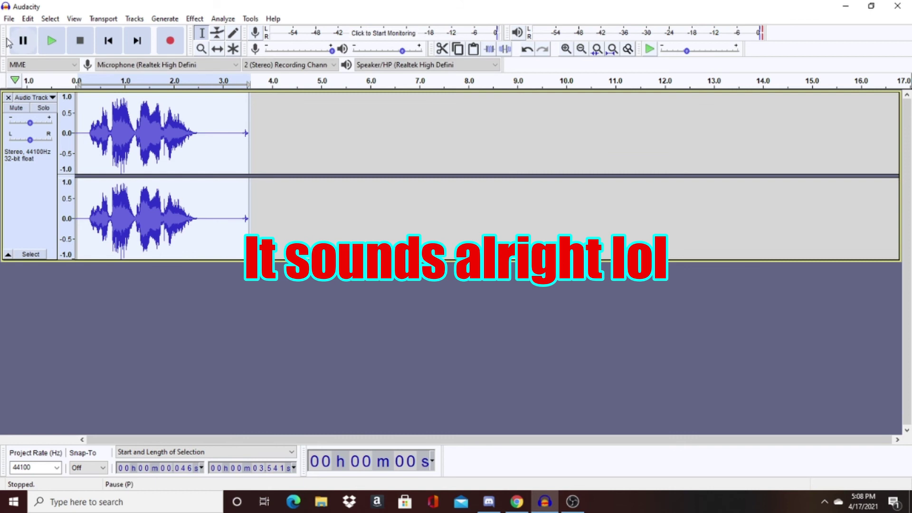
pyautogui.click(52, 44)
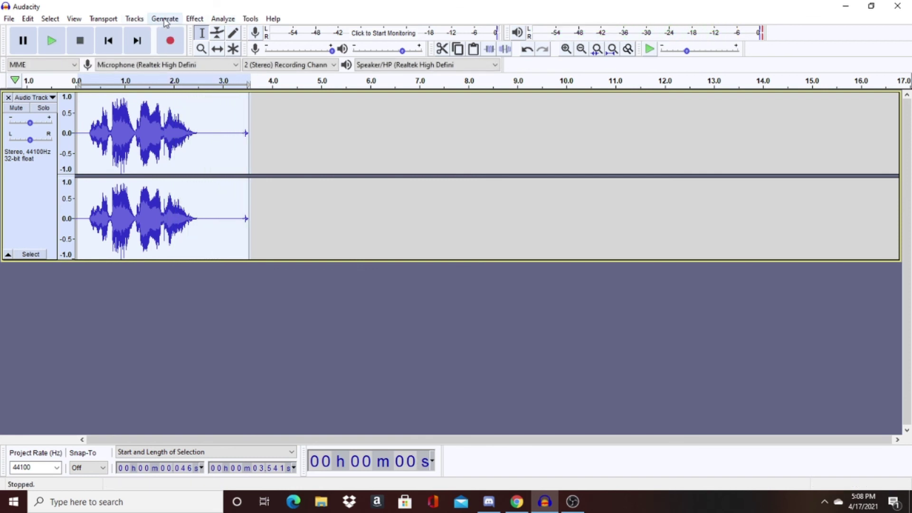
pyautogui.click(195, 19)
pyautogui.click(304, 152)
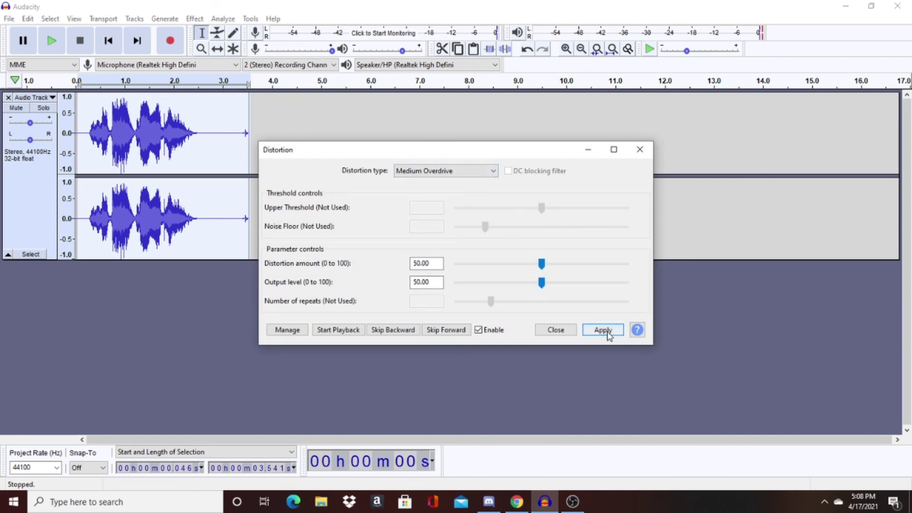
pyautogui.click(603, 331)
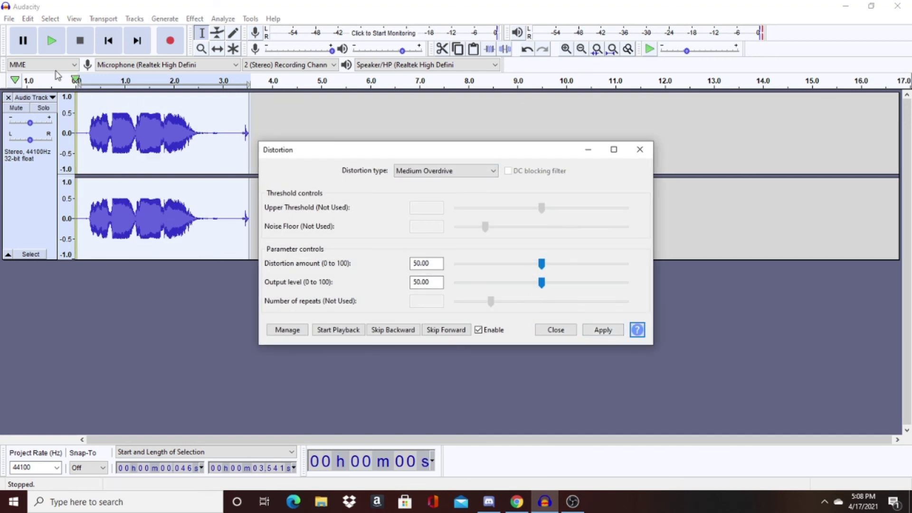
pyautogui.click(53, 47)
pyautogui.click(23, 41)
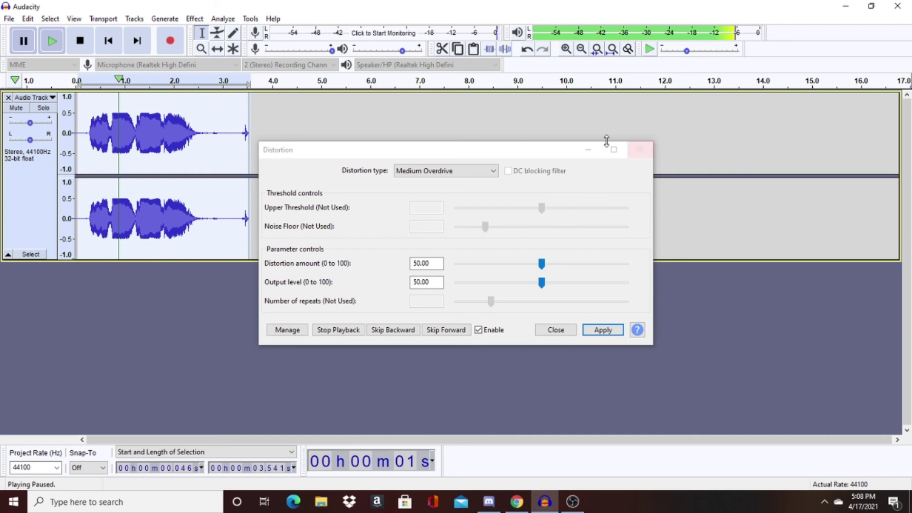
pyautogui.click(642, 150)
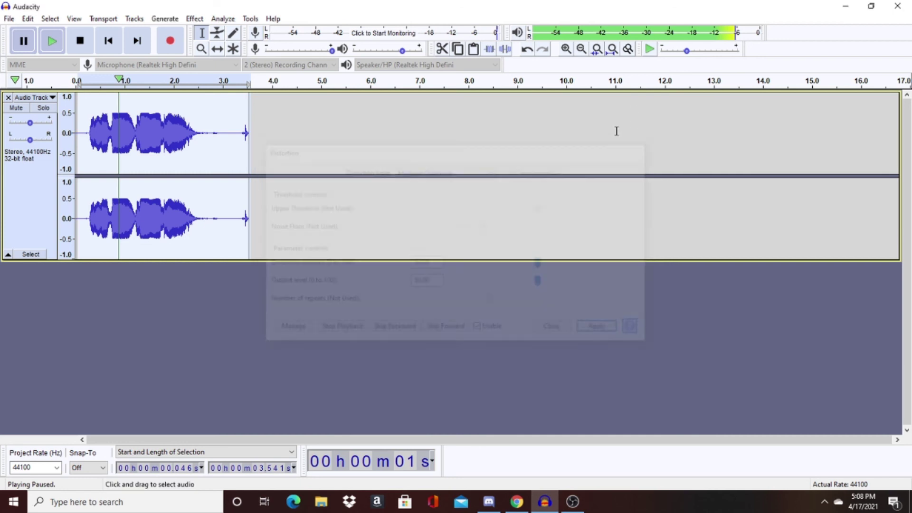
pyautogui.click(530, 52)
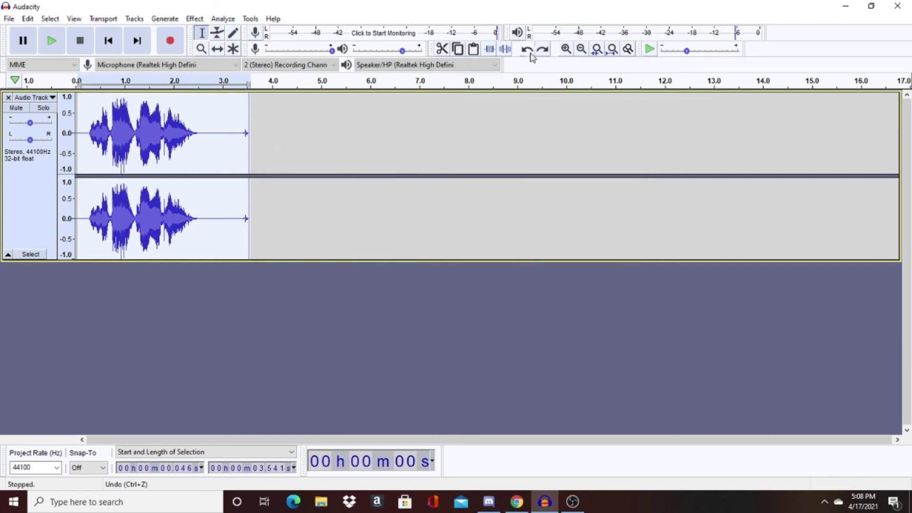
# - Play the voice clip once more, then bring Chrome's Roblox page to the front
pyautogui.click(52, 41)
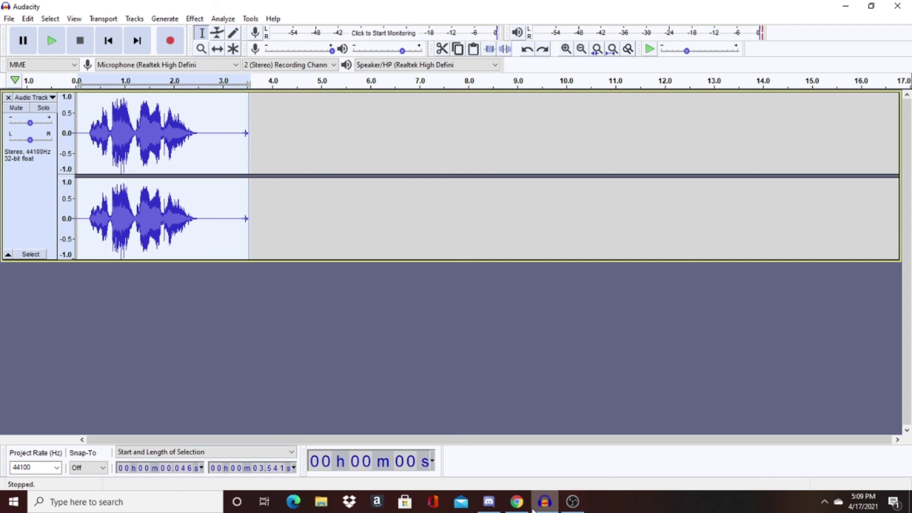
pyautogui.click(528, 507)
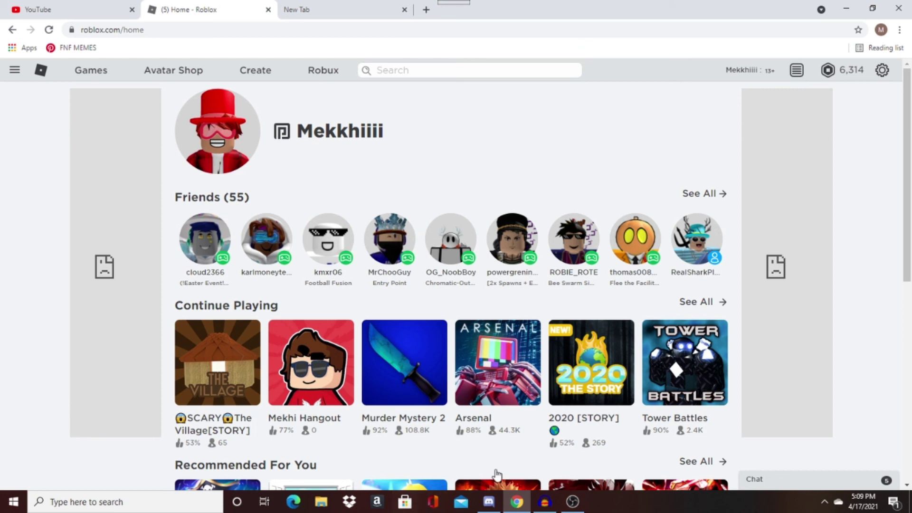
# - Return to the Audacity project and browse the Effect menu without choosing an effect
pyautogui.click(545, 502)
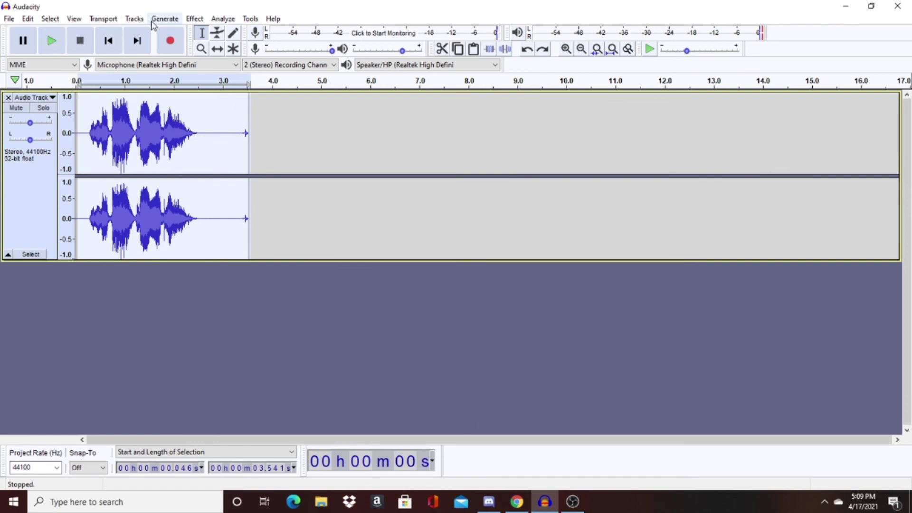
pyautogui.click(194, 18)
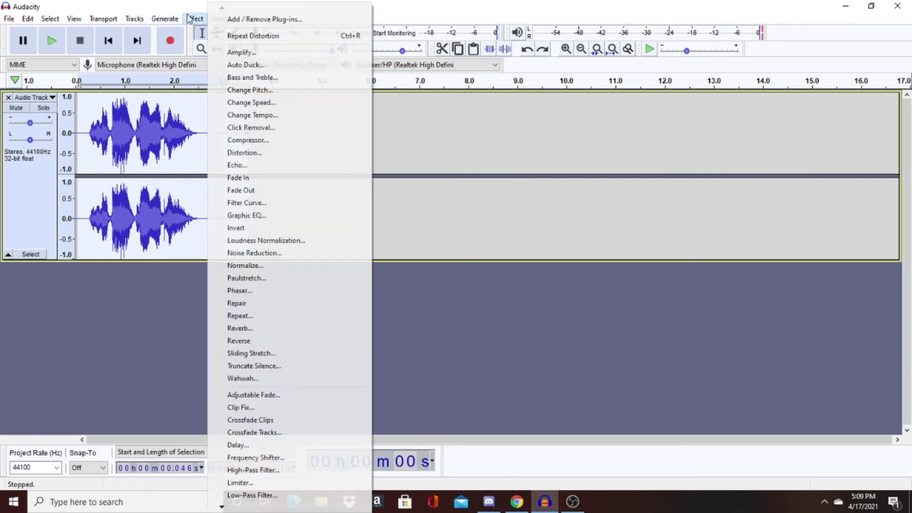
pyautogui.press('Escape')
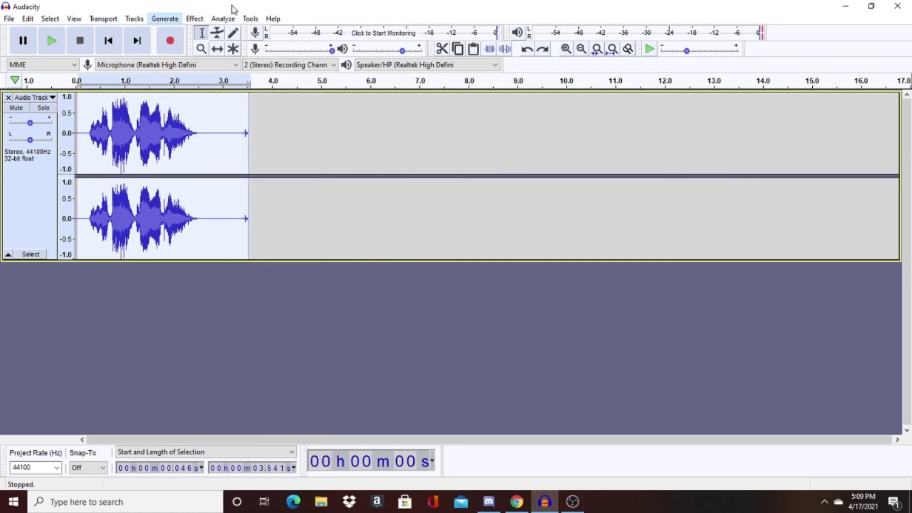
pyautogui.click(202, 19)
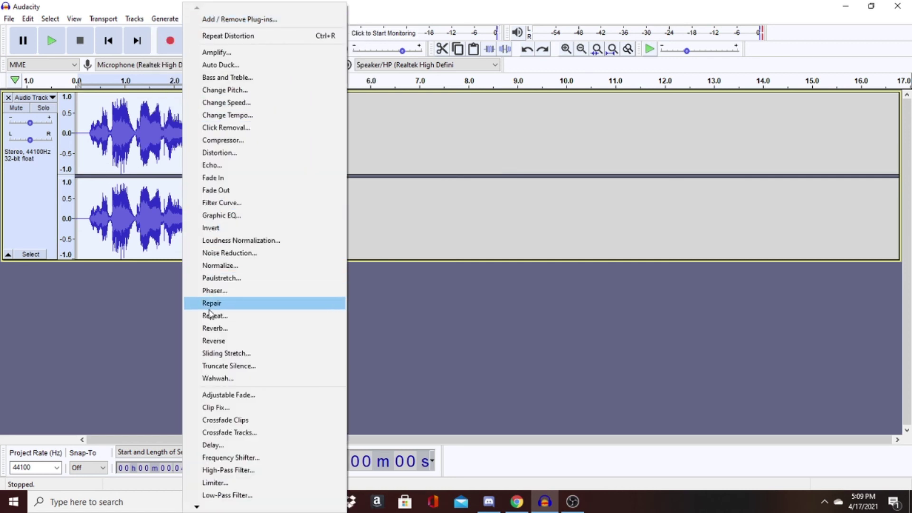
pyautogui.click(68, 336)
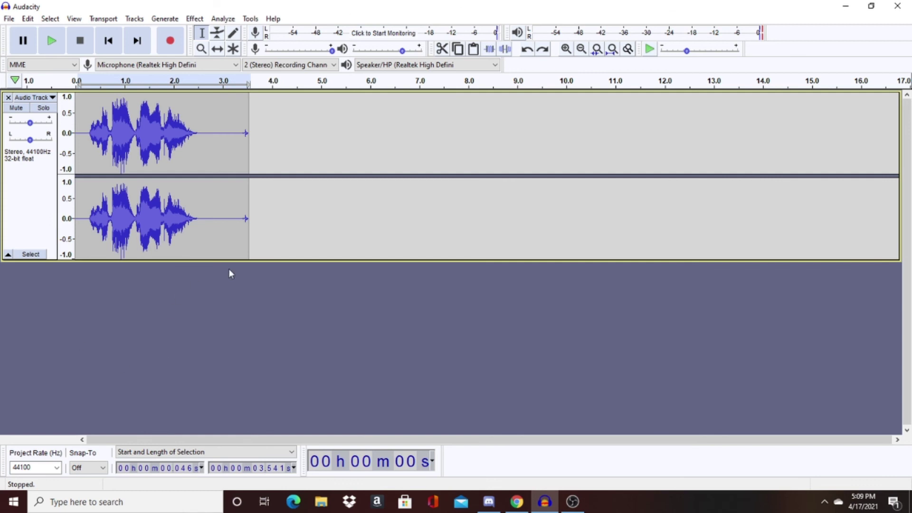
# - Play the clip's first 4 seconds, then go back to the Roblox page in Chrome
pyautogui.moveTo(272, 203); pyautogui.dragTo(78, 217)
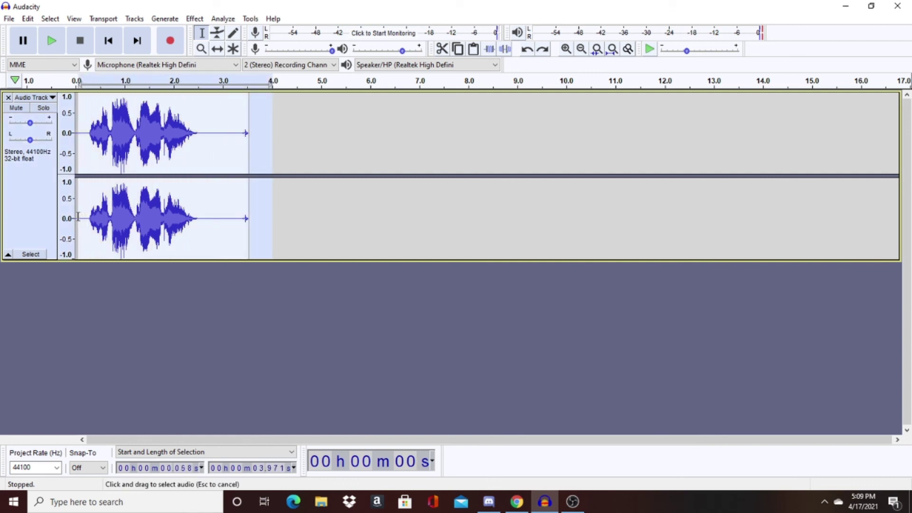
pyautogui.click(53, 42)
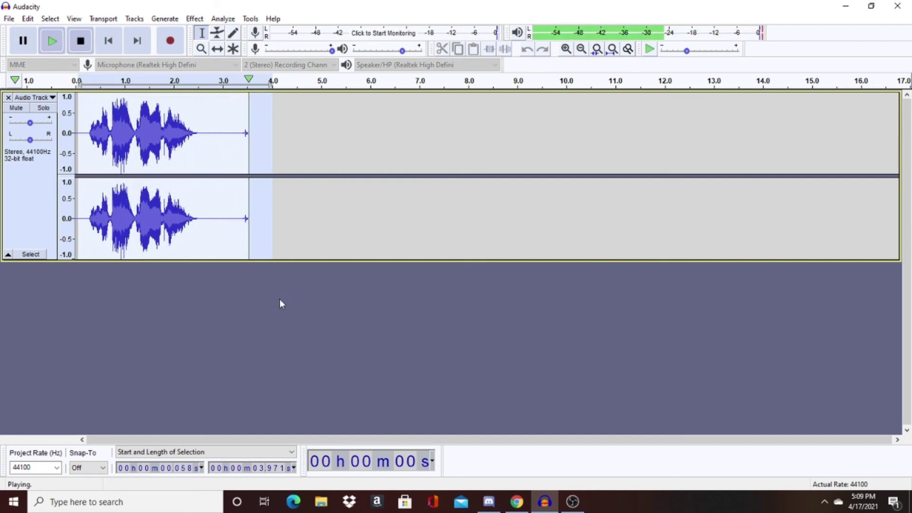
pyautogui.click(516, 502)
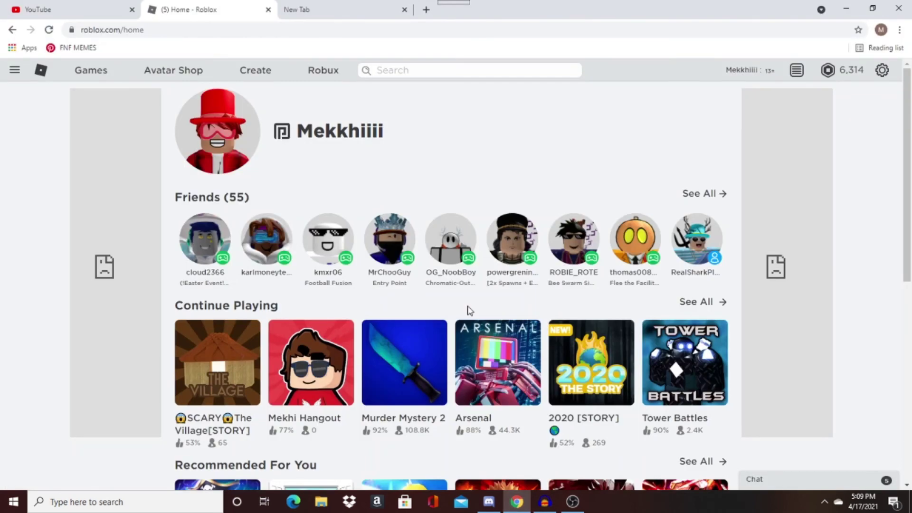